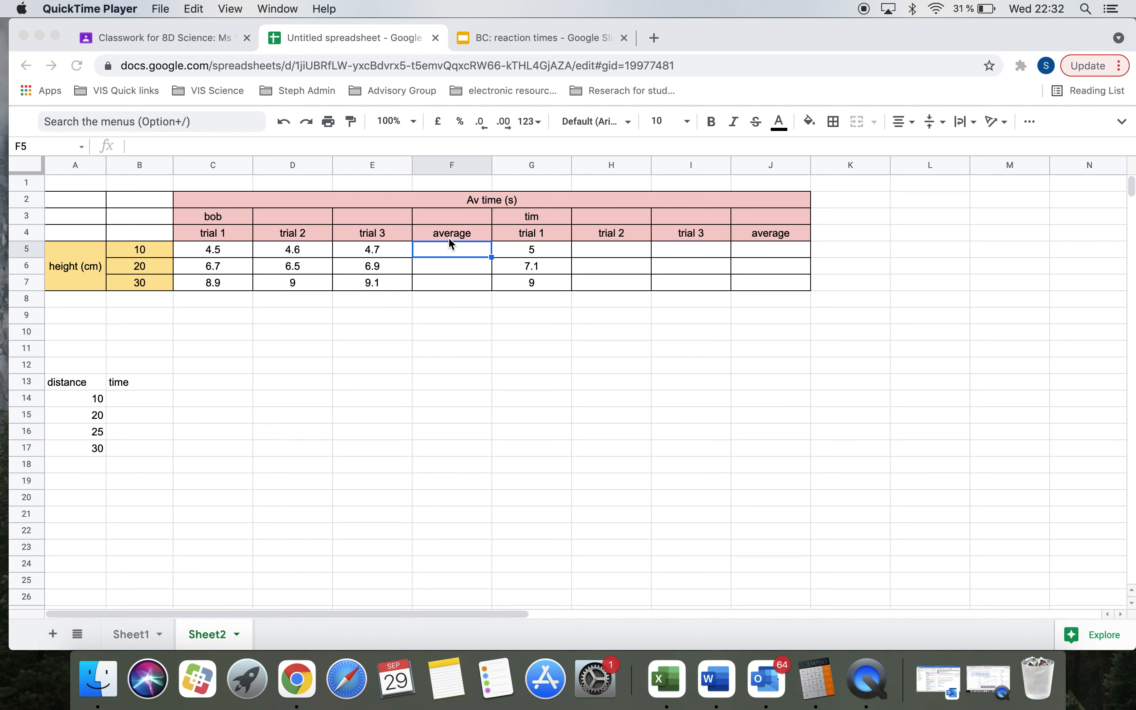
- Enter =AVERAGE(C5:E5) in F5 to average the three trials for the 10 cm height
click(444, 247)
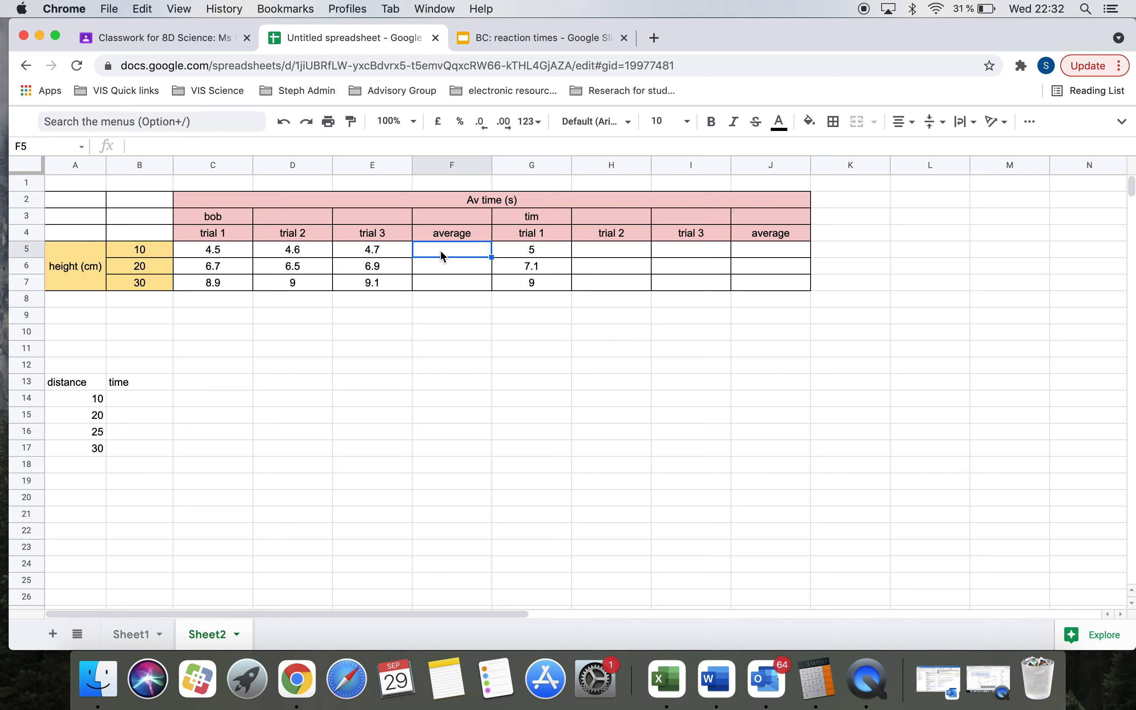
text(=)
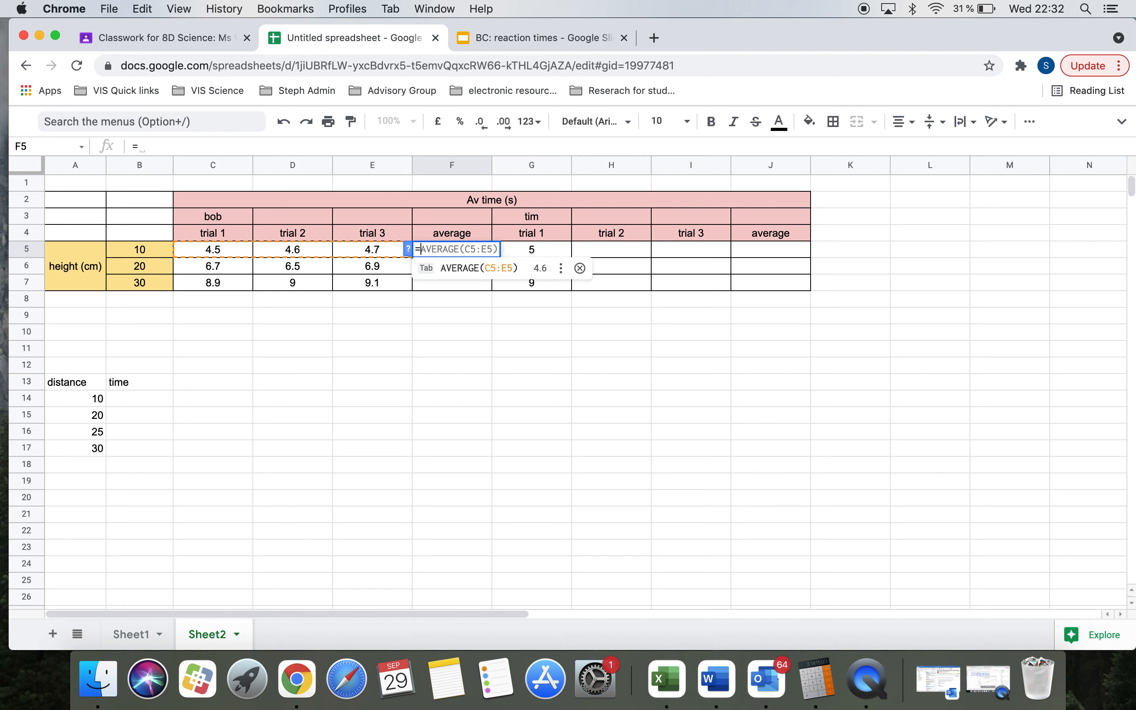
text(AVER)
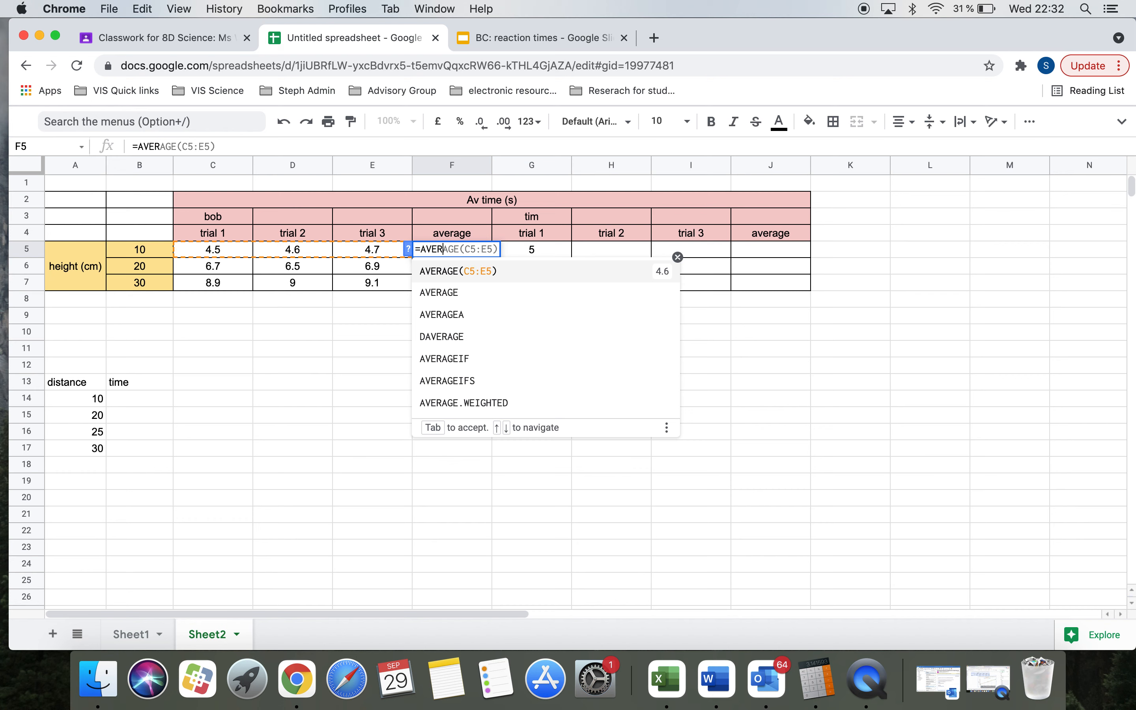
text(AGE()
text(()
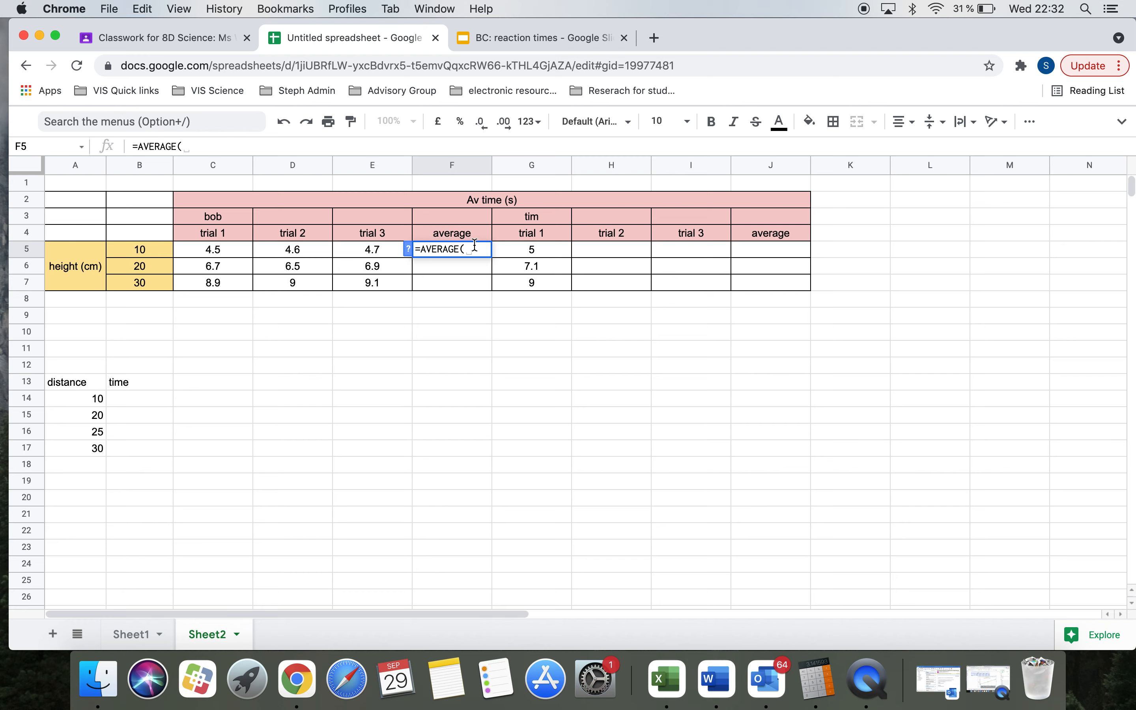
click(208, 254)
drag(208, 254, 353, 255)
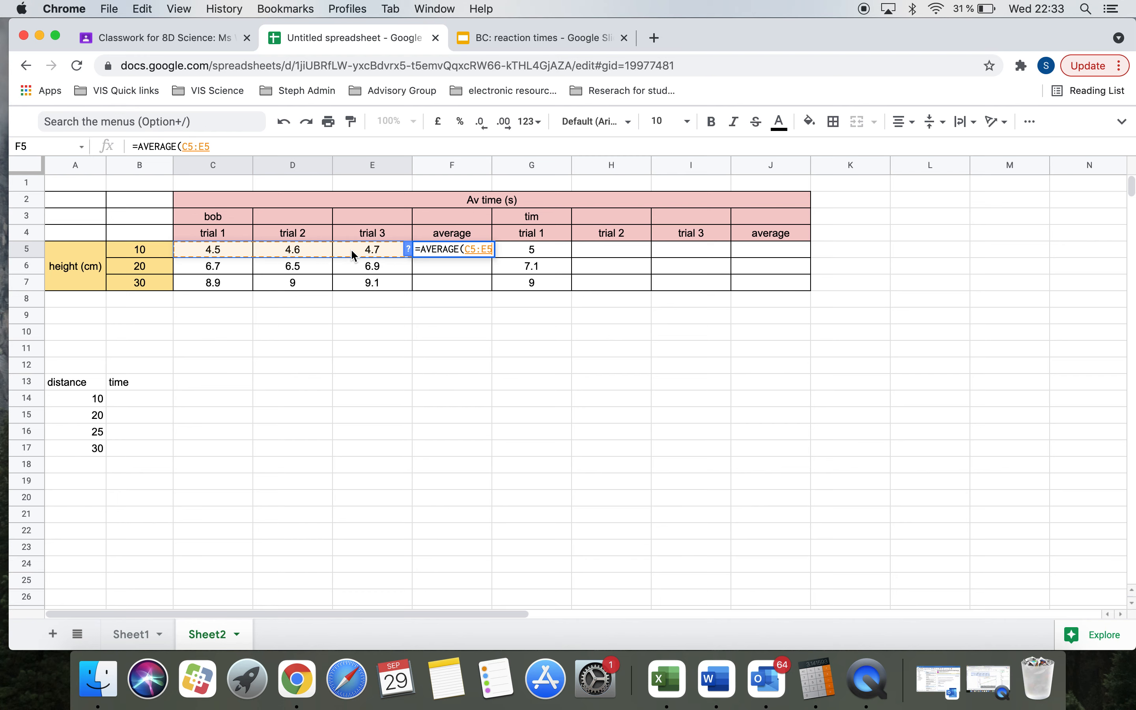
drag(354, 254, 353, 254)
text())
key(Return)
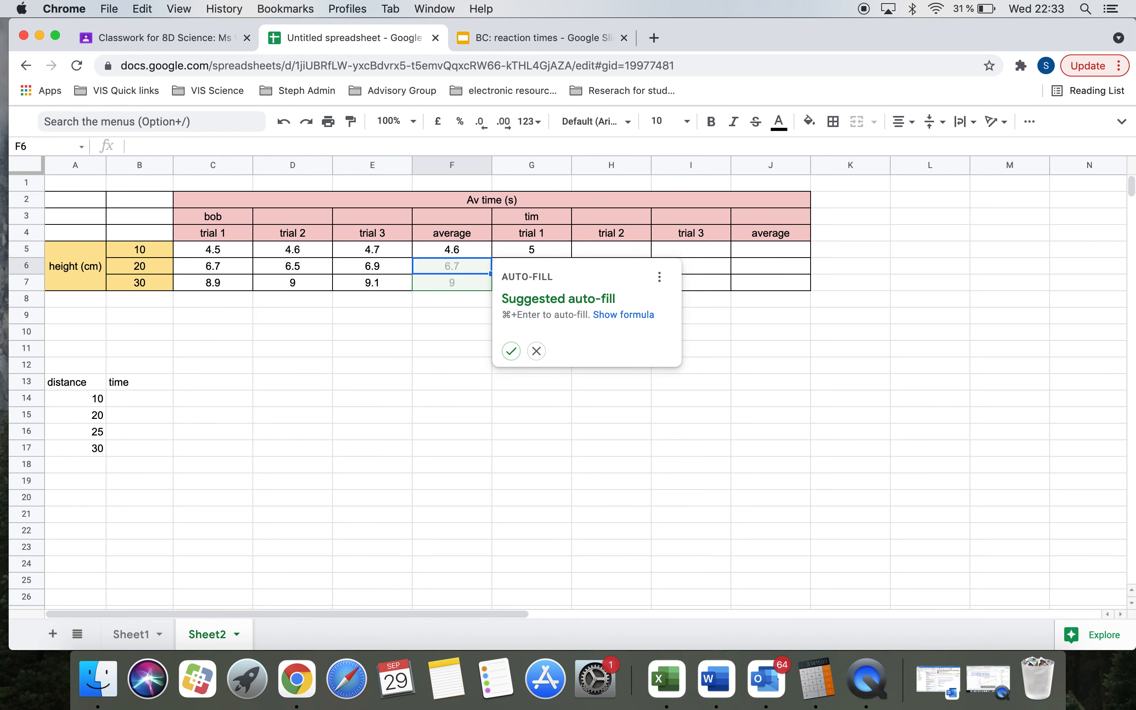
- Fill the average formula from F5 down to F7 and check the copied formulas
click(435, 247)
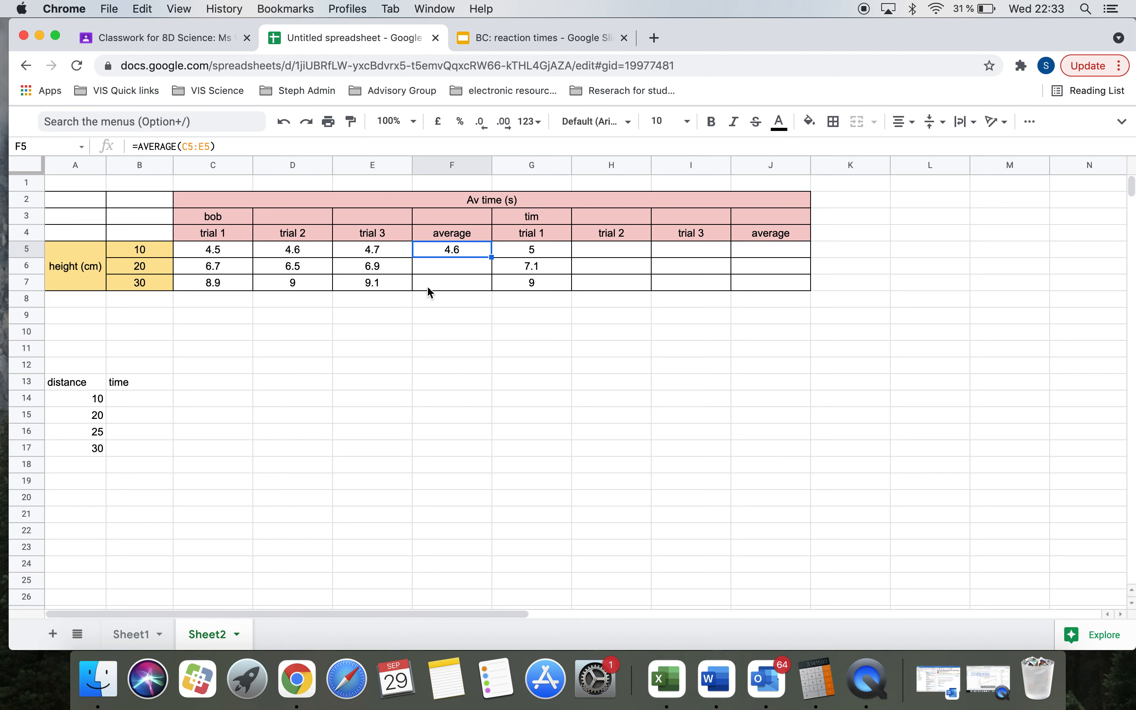
drag(492, 257, 491, 282)
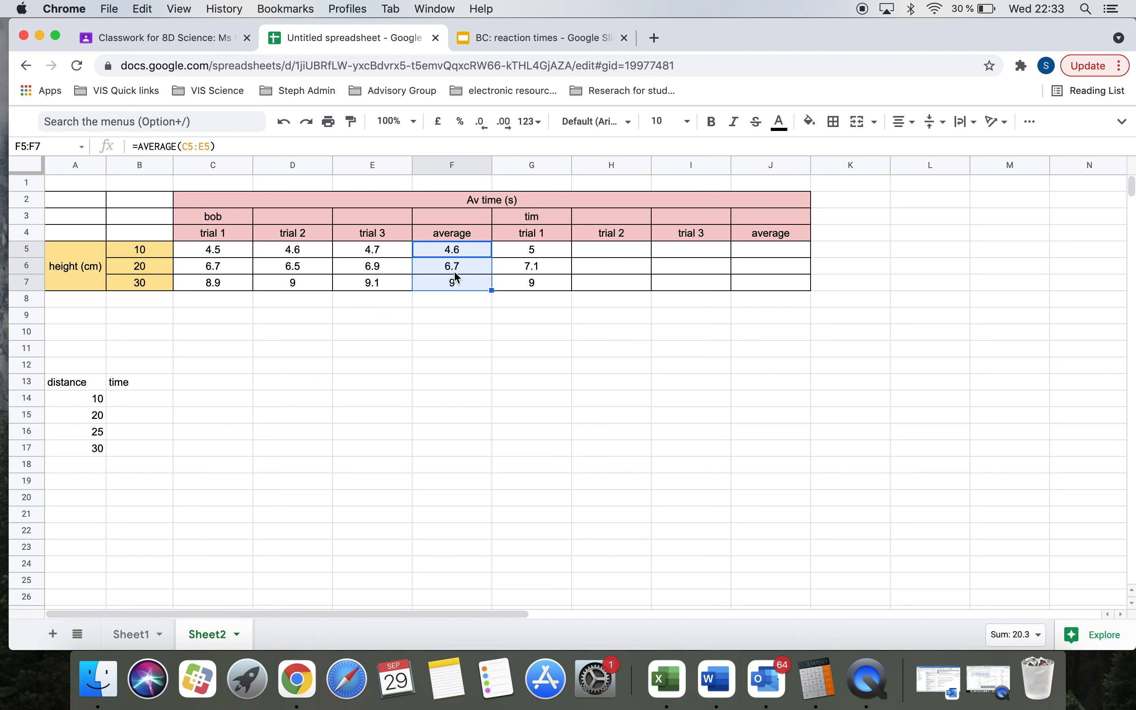
click(451, 270)
click(442, 284)
click(442, 262)
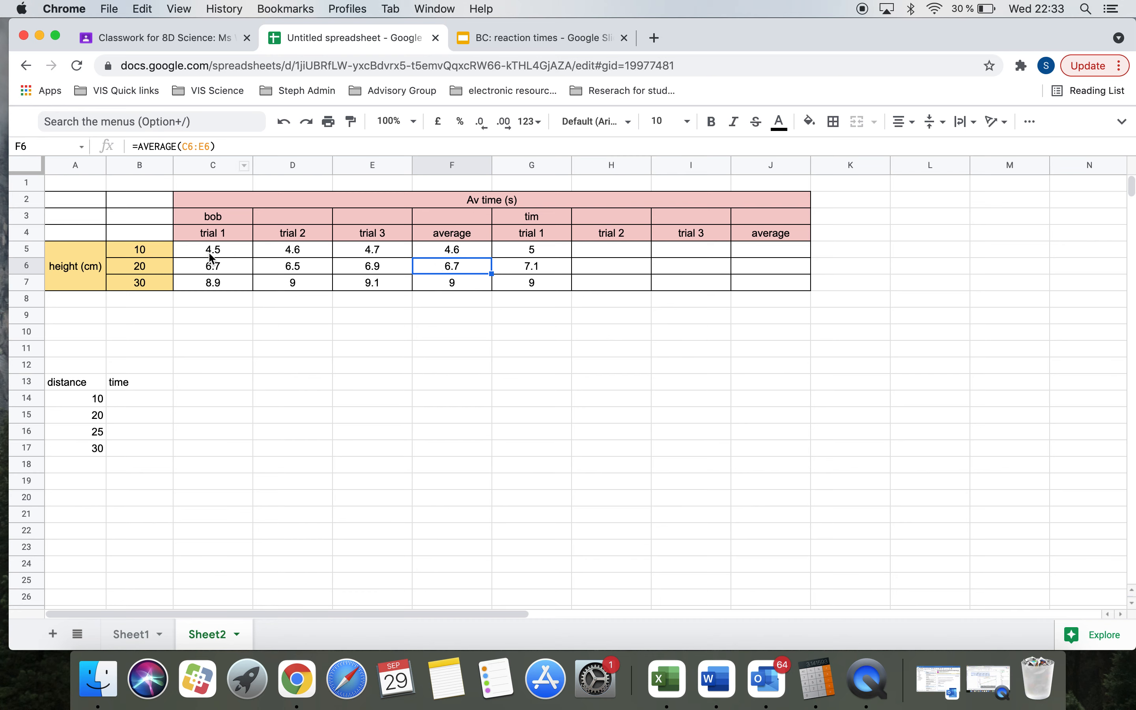
key(Down)
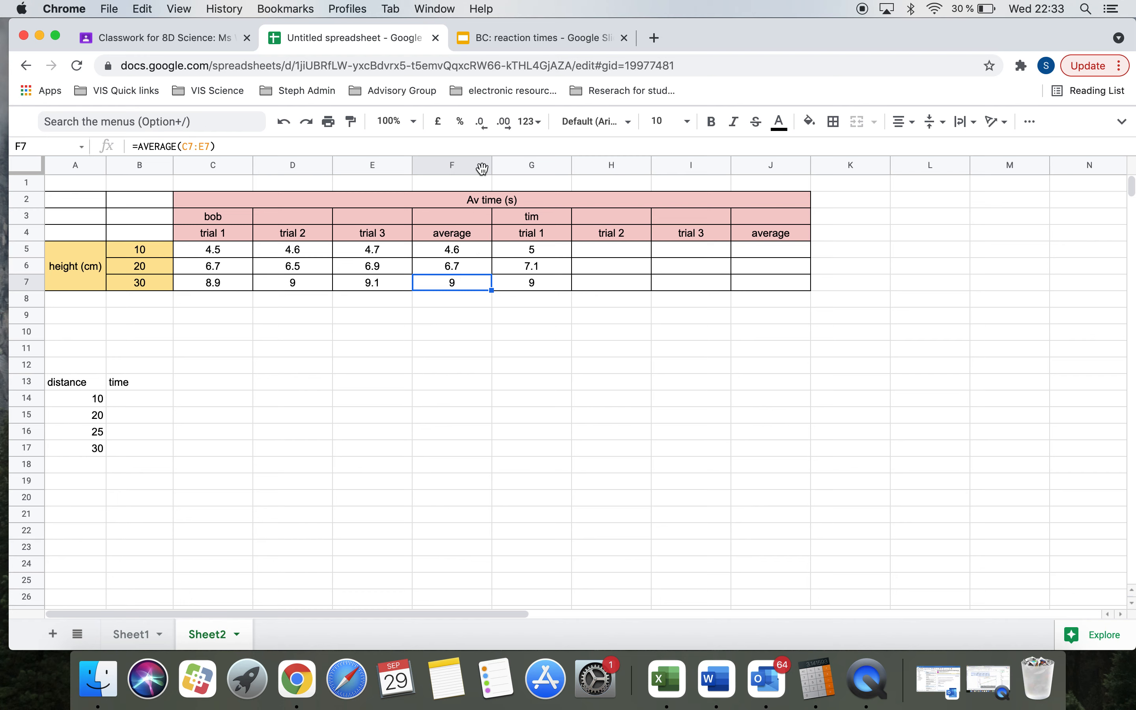
- Insert one column to the right of column F and enter the heading "range" in G4
right_click(469, 168)
click(536, 308)
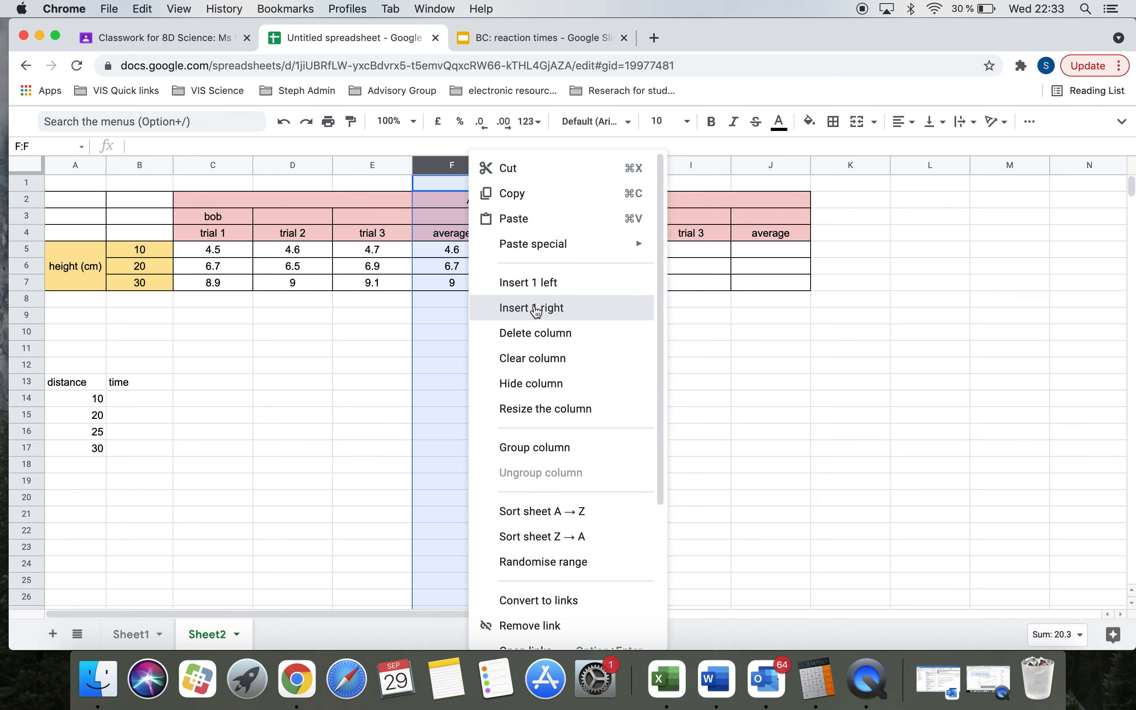
click(536, 234)
text(range)
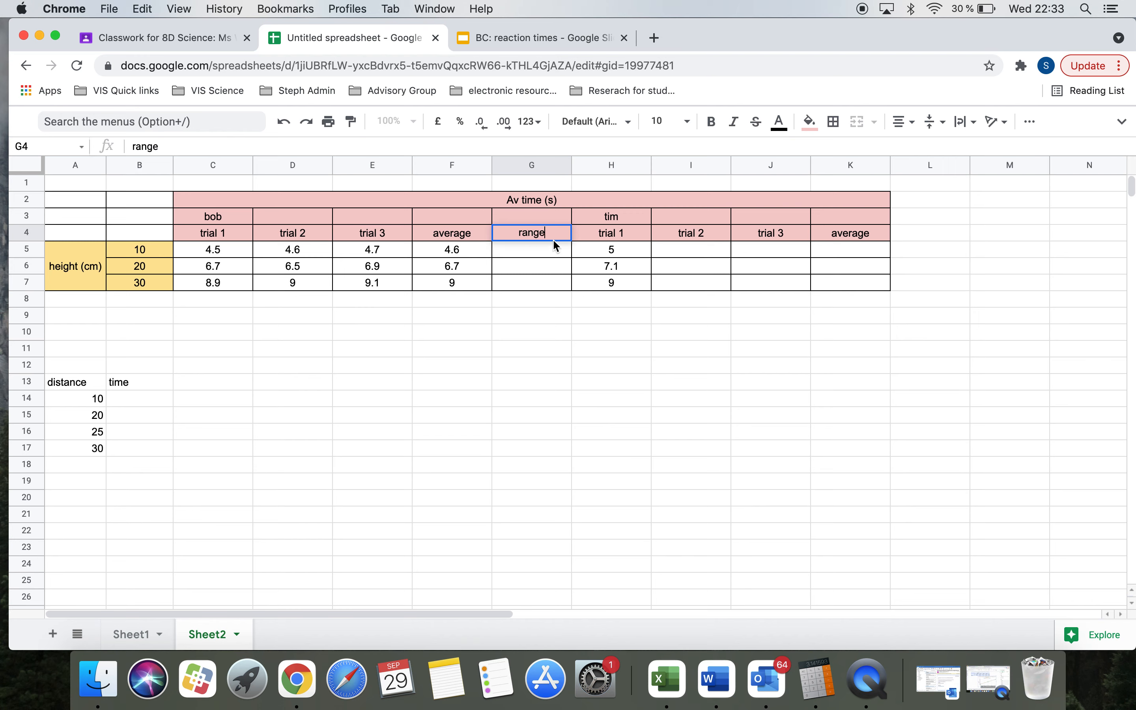
- Enter =MAX(C5:E5)-MIN(C5:E5) in G5 to calculate the range of the three trials
click(521, 255)
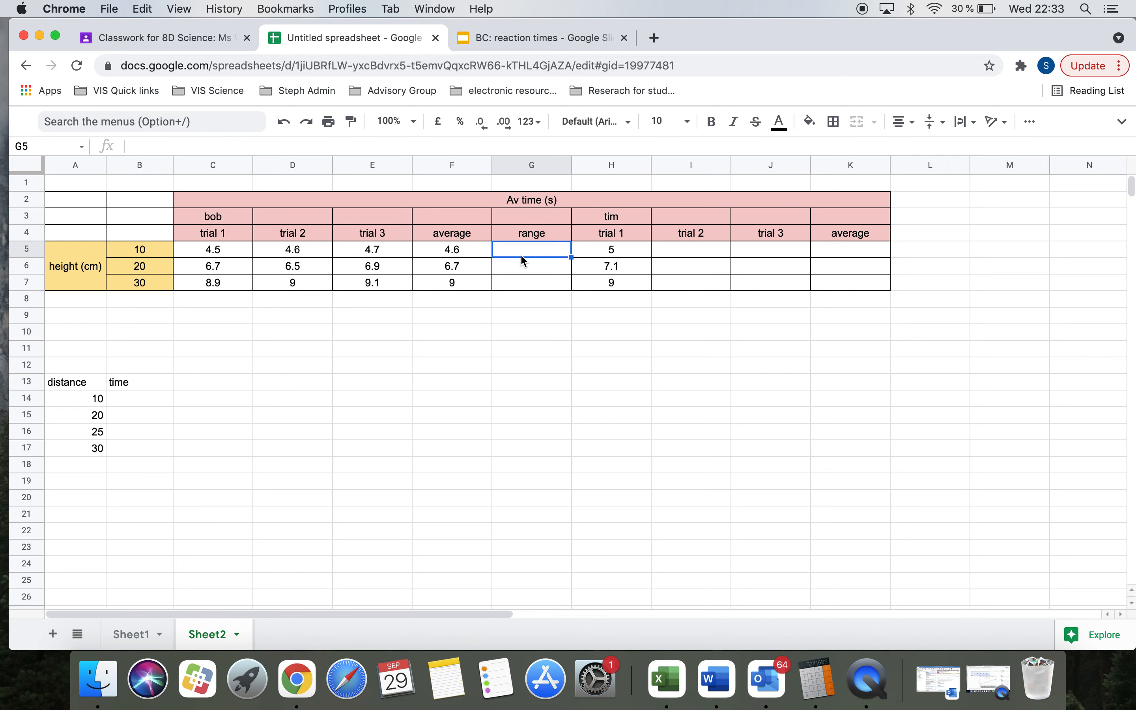
text(=MA)
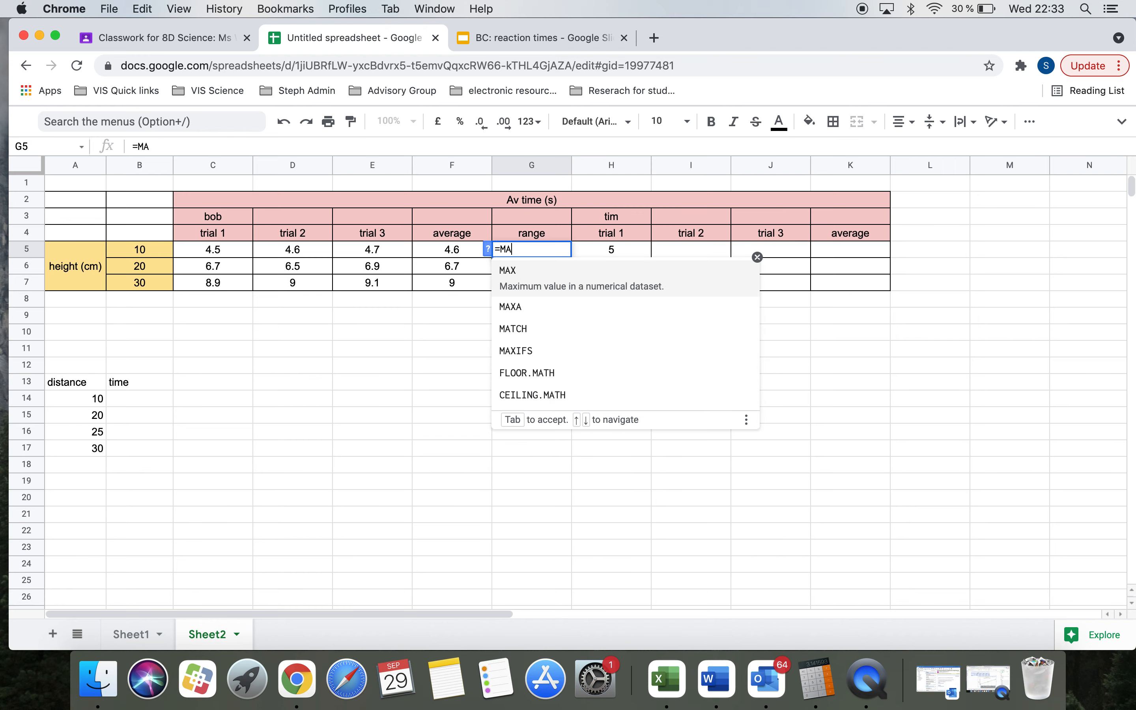
text(X)
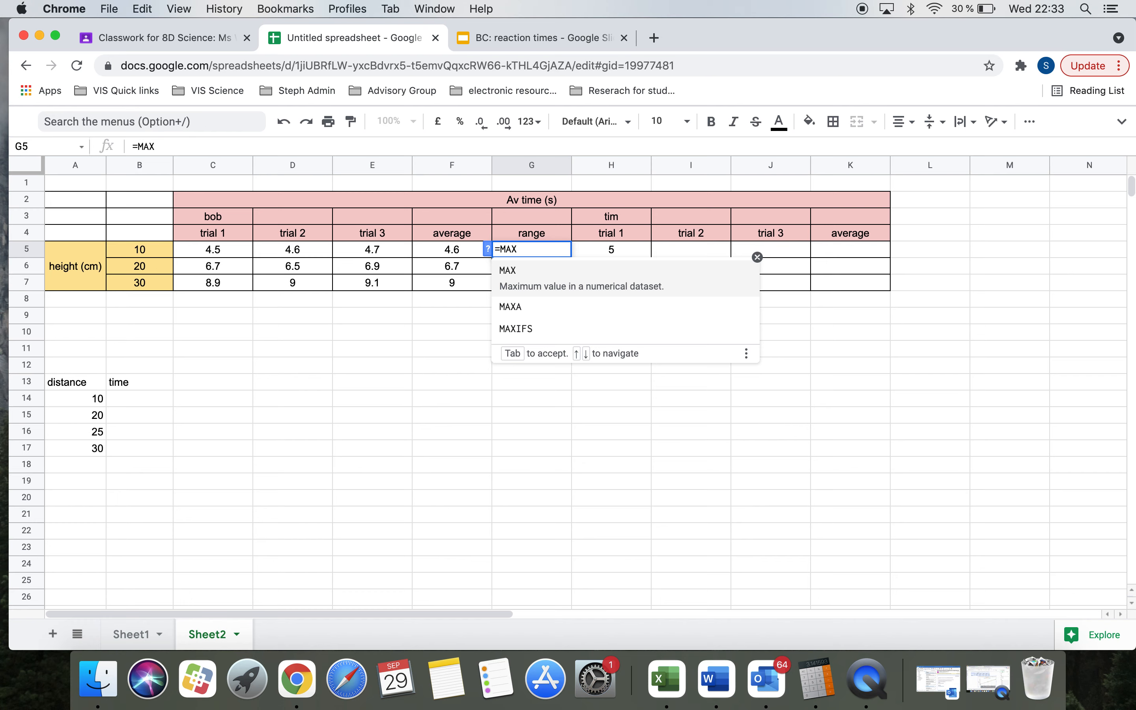
text(()
drag(237, 248, 354, 252)
text()-)
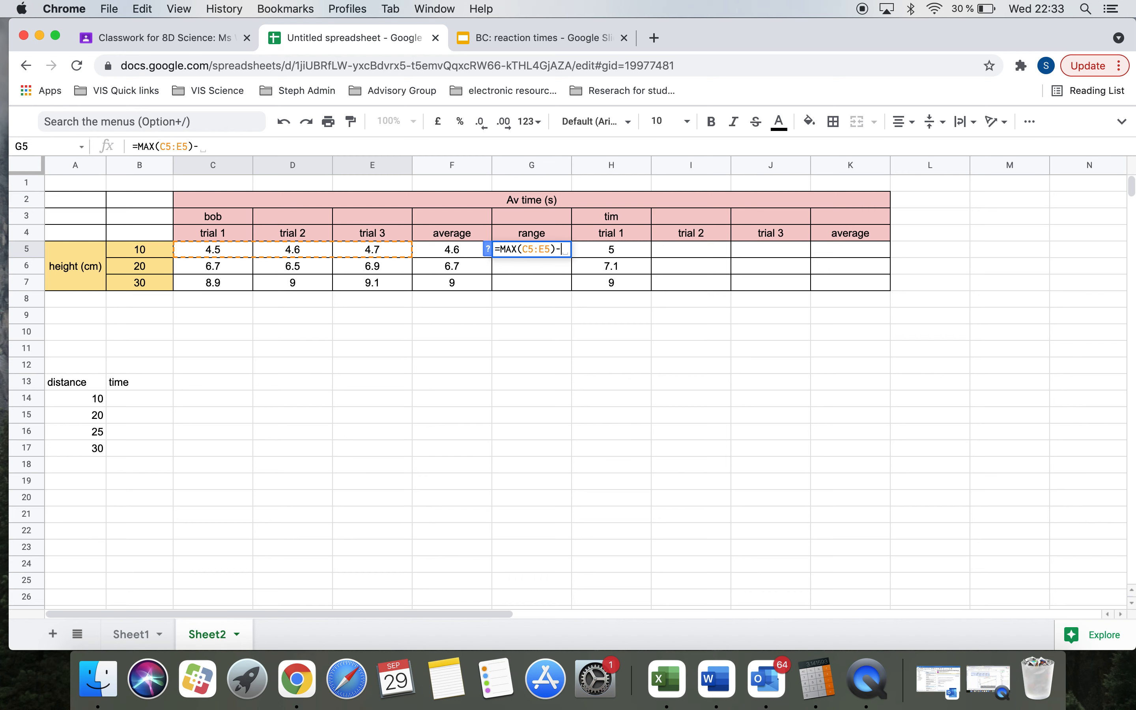
text(MIN()
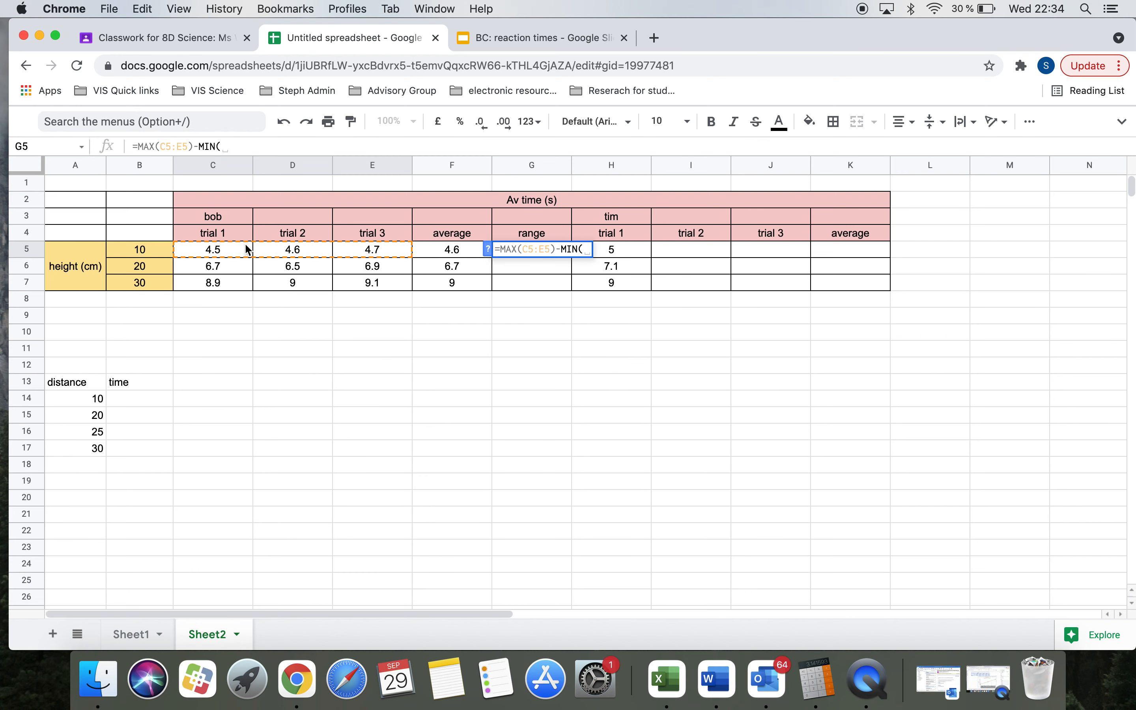
drag(231, 248, 357, 253)
text())
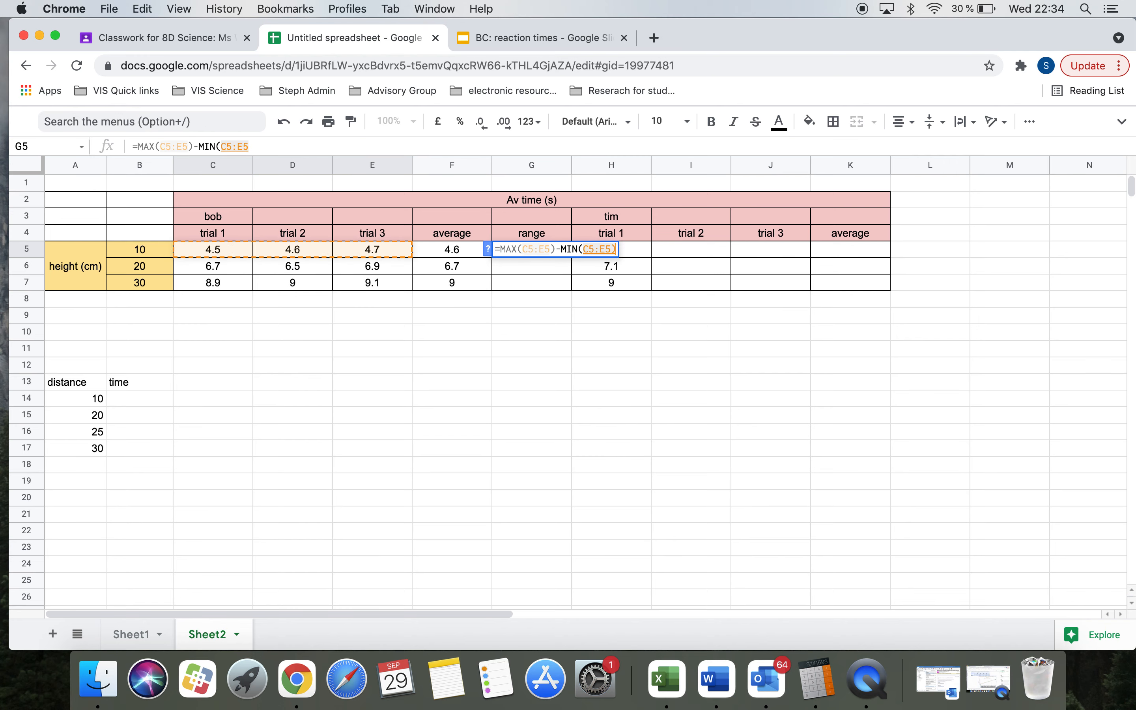
key(Return)
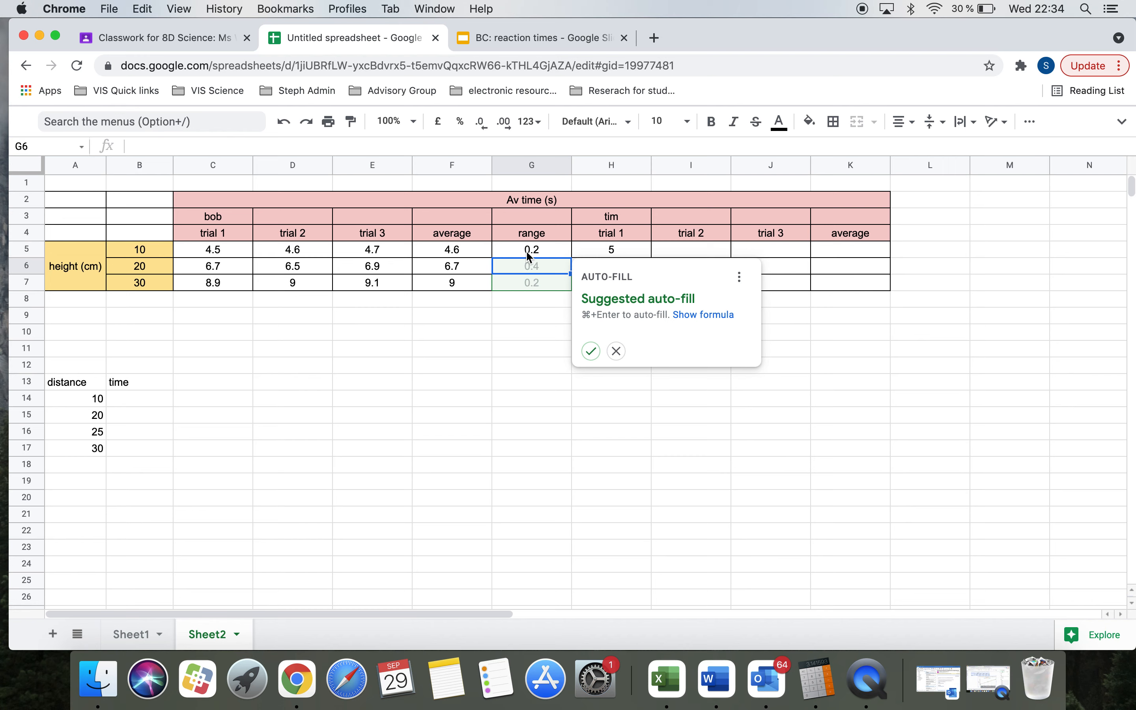
- Fill the range formula from G5 down to G7 and check the copied formulas
click(541, 254)
drag(571, 257, 568, 283)
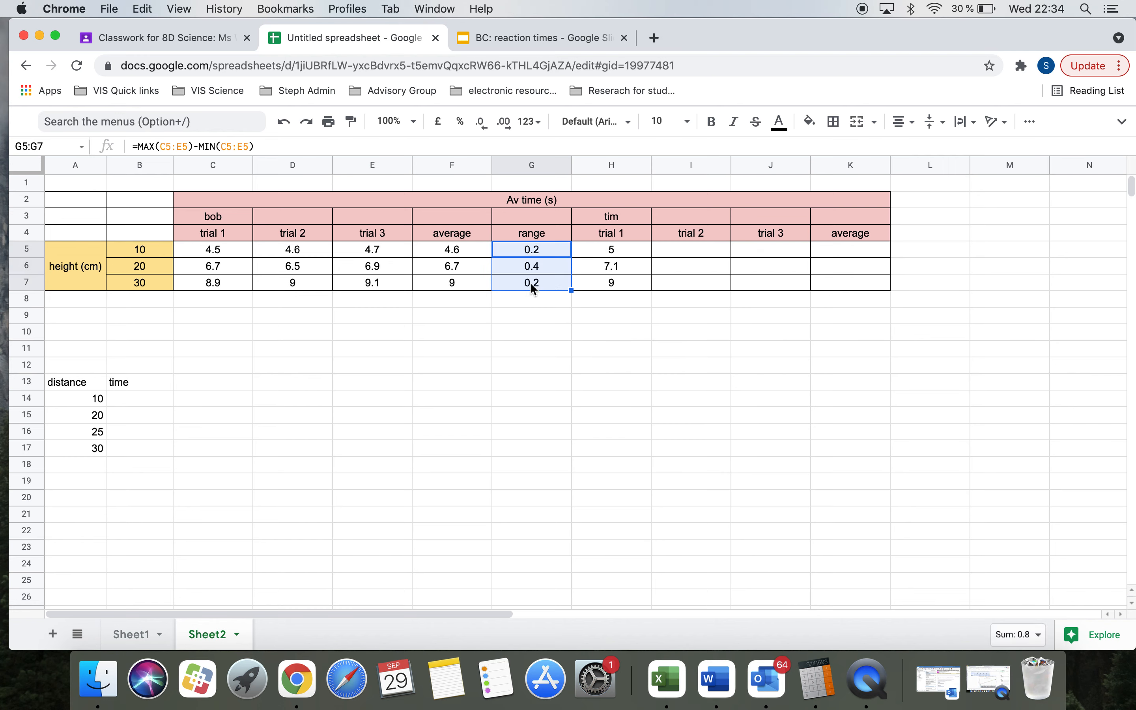
click(531, 301)
click(542, 250)
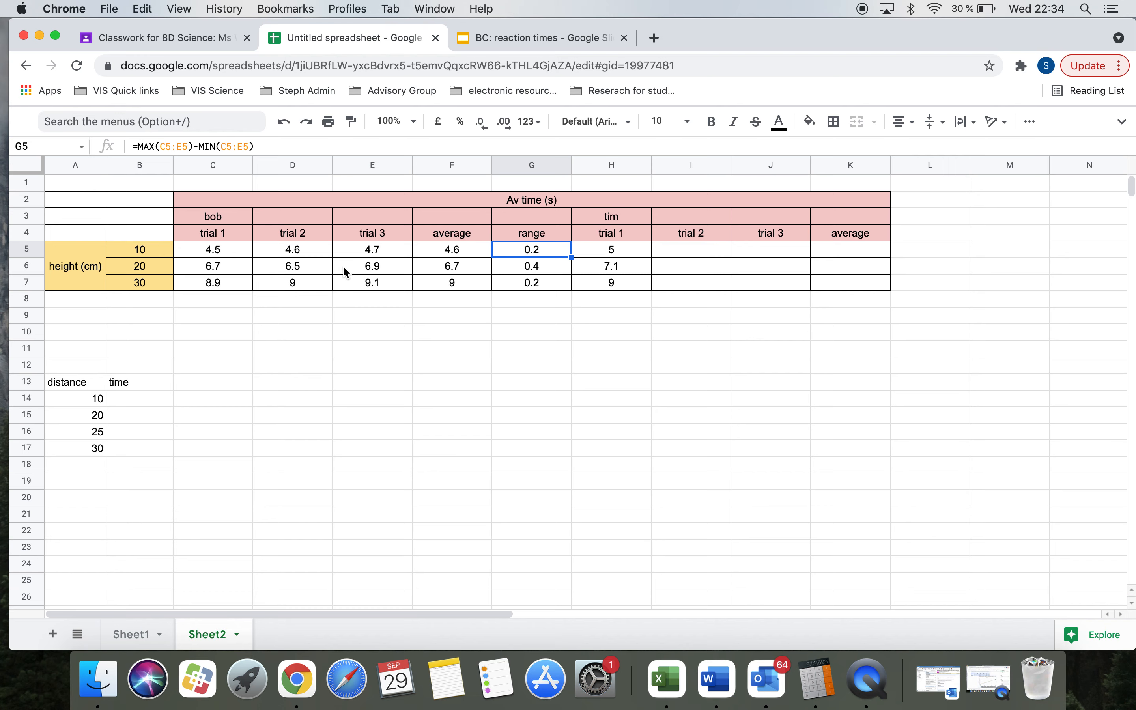
click(531, 282)
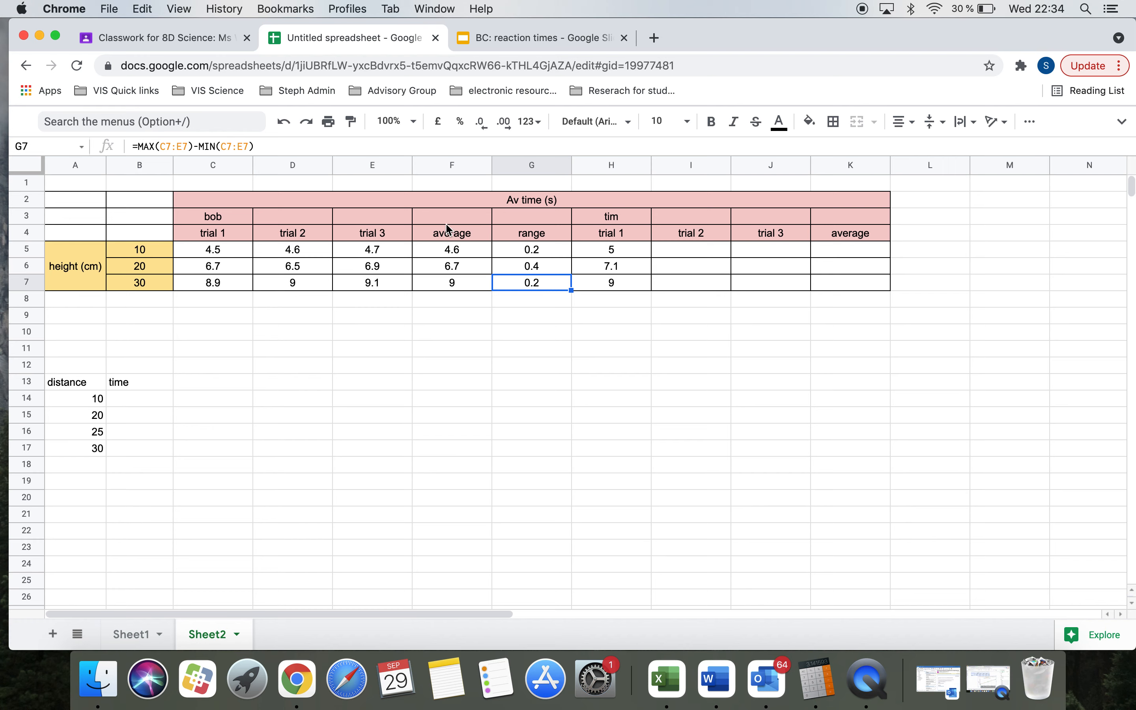
- Review the average and range columns, F4:F7 and G4:G7, and their individual cells
drag(445, 240, 449, 284)
drag(536, 235, 534, 291)
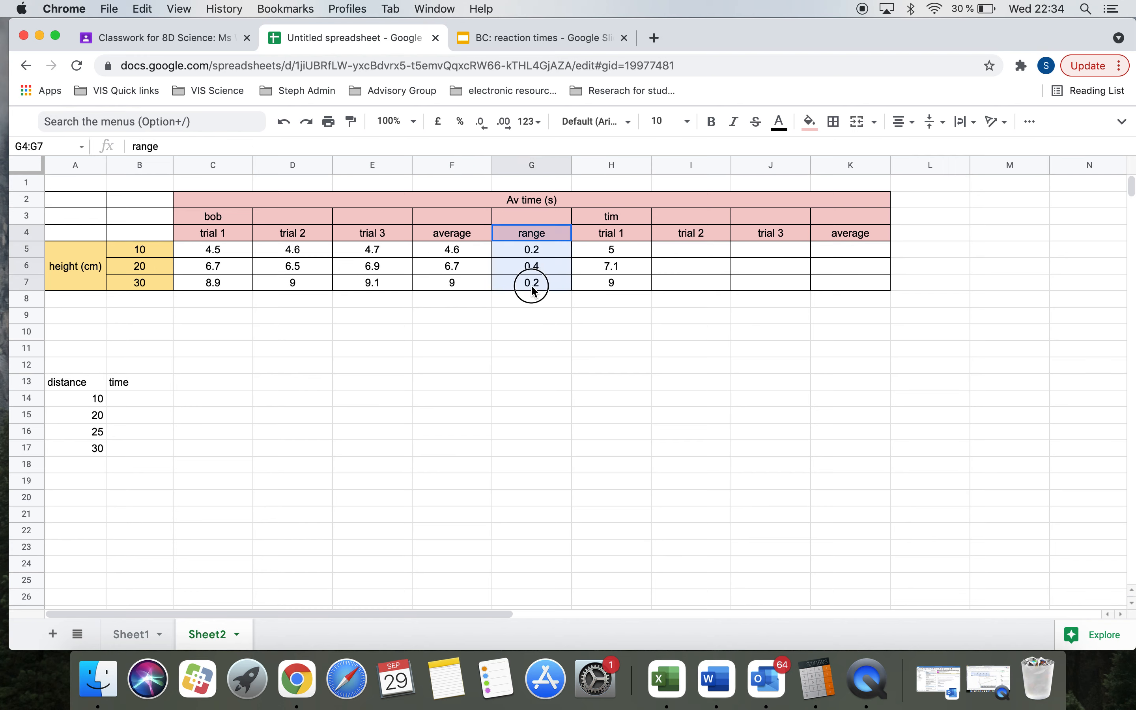
click(467, 256)
click(452, 270)
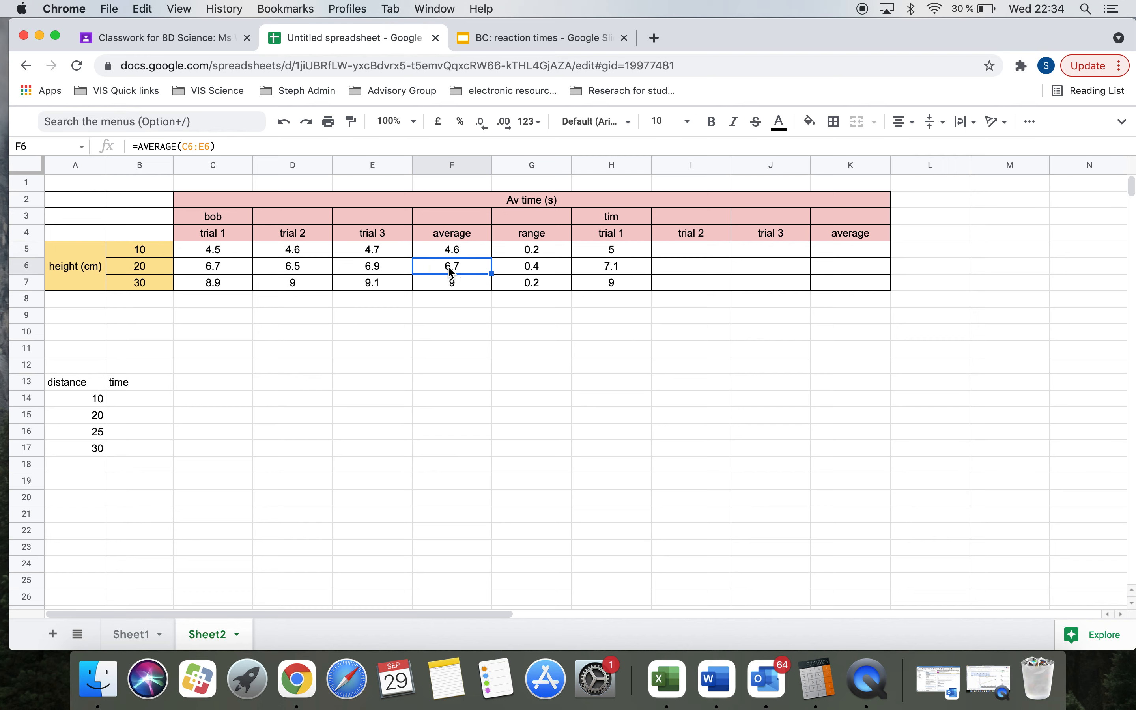
click(451, 285)
click(511, 256)
click(452, 252)
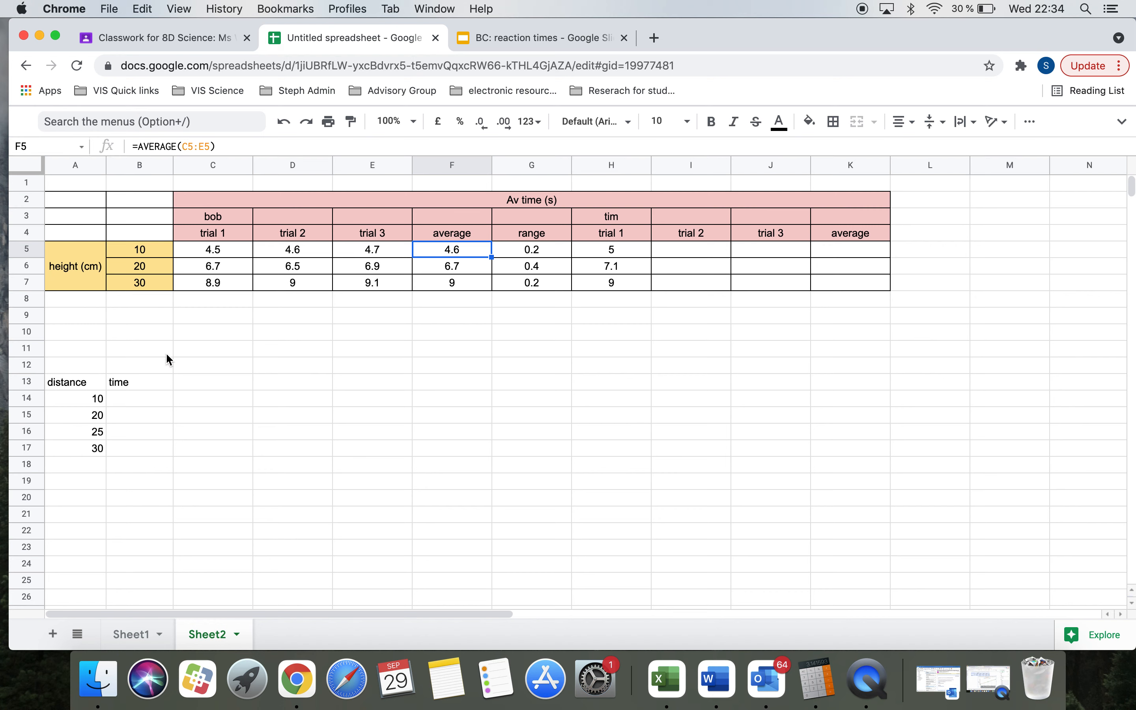
- Consult the time equation on the tables slide of the reaction times presentation and return to the spreadsheet
click(136, 403)
click(536, 37)
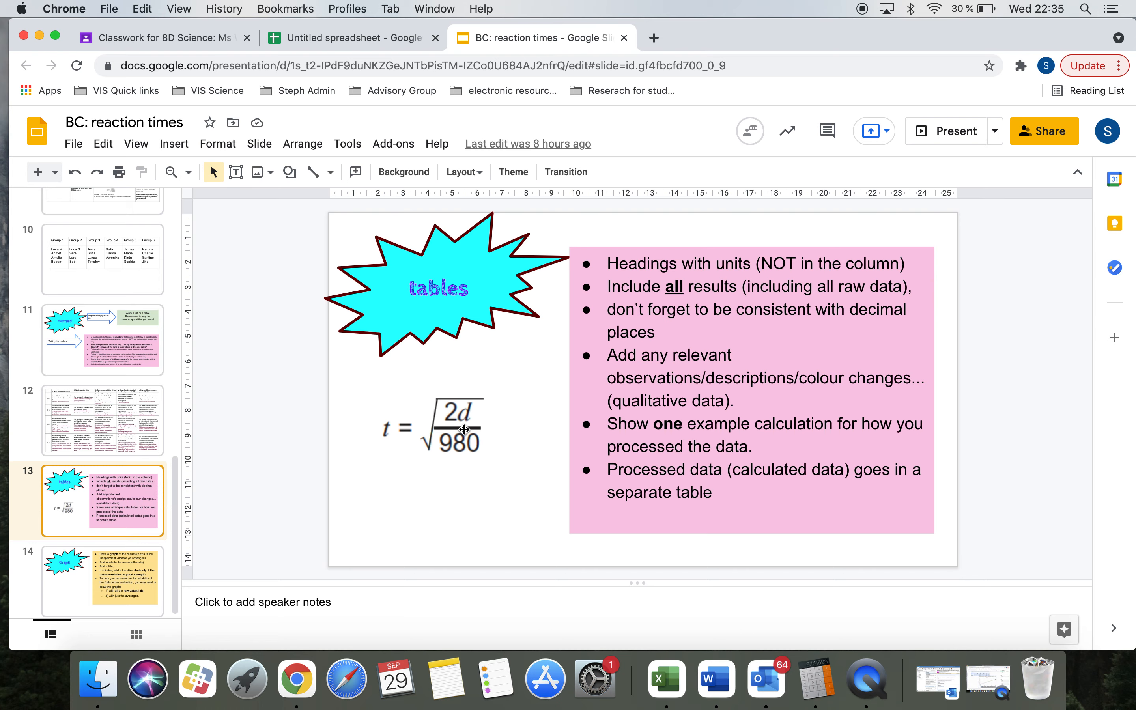
click(344, 42)
click(120, 417)
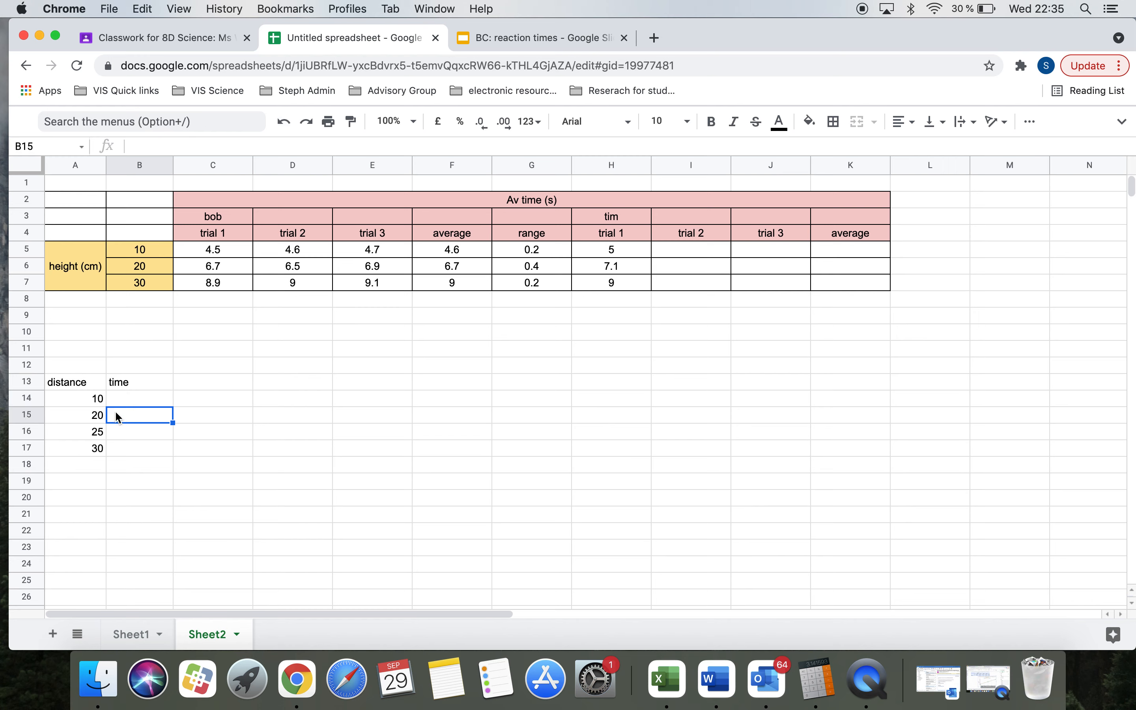
- Change the distance heading in A13 to "AV distance"
drag(78, 384, 111, 448)
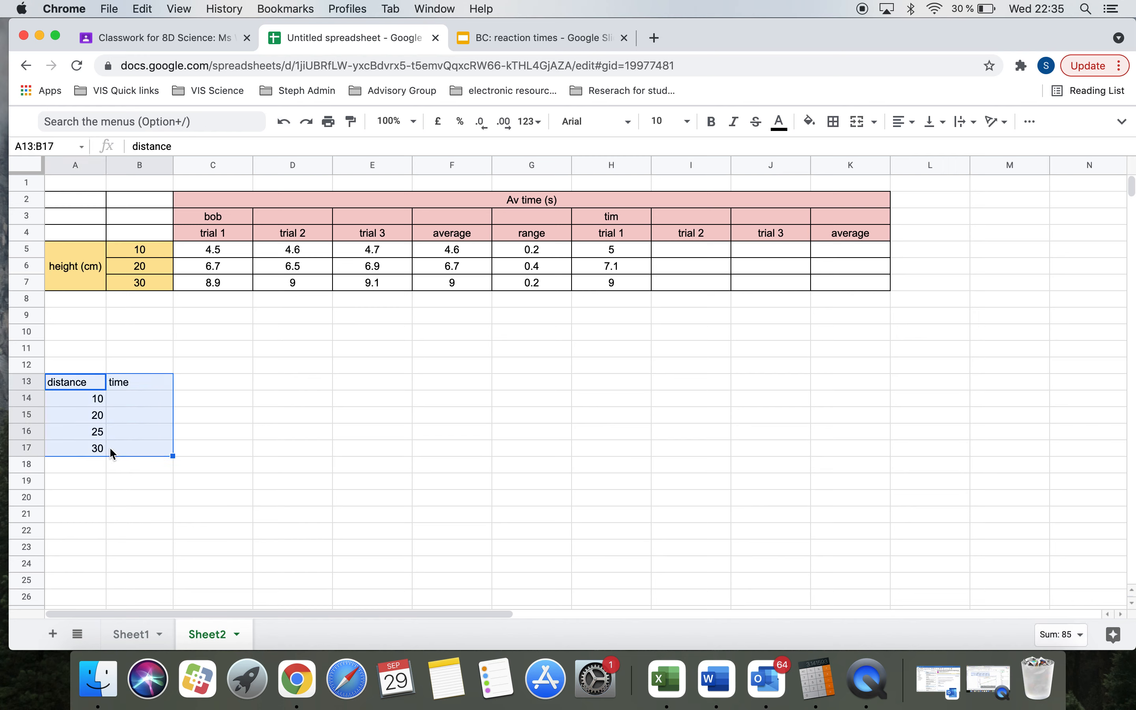
click(101, 399)
click(68, 386)
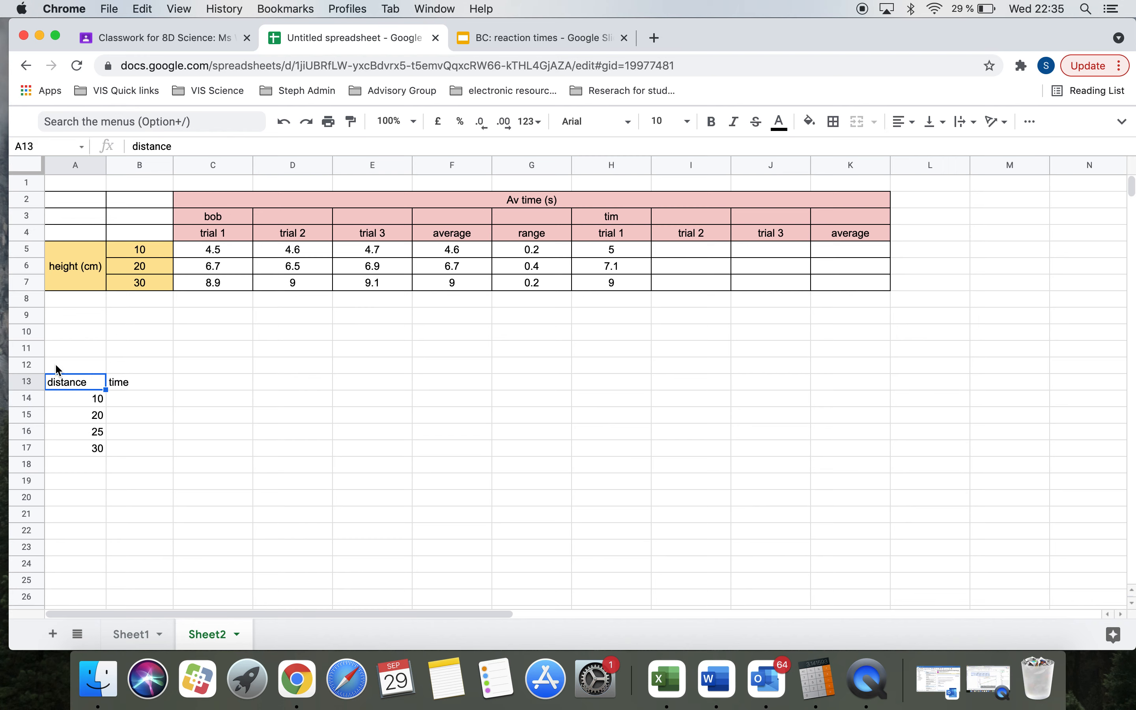
click(133, 146)
text(AV)
click(166, 417)
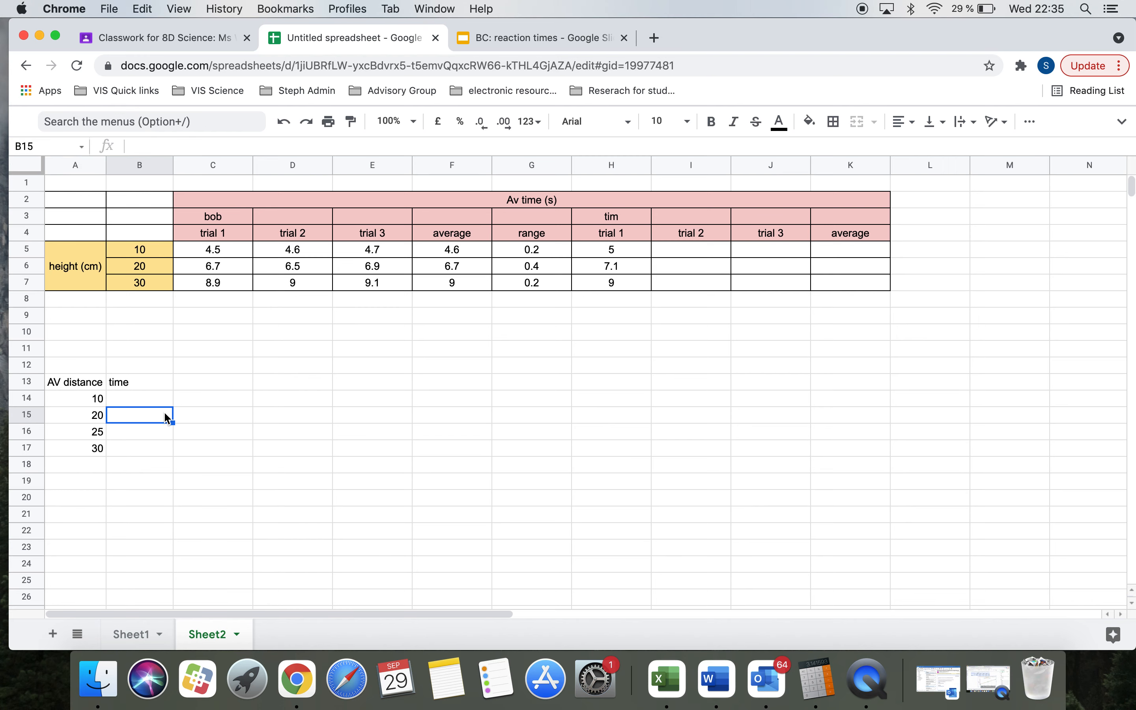
- Enter the formula =SQRT((2*A14)/980) in B14 to calculate the time from the average distance
drag(95, 402, 95, 451)
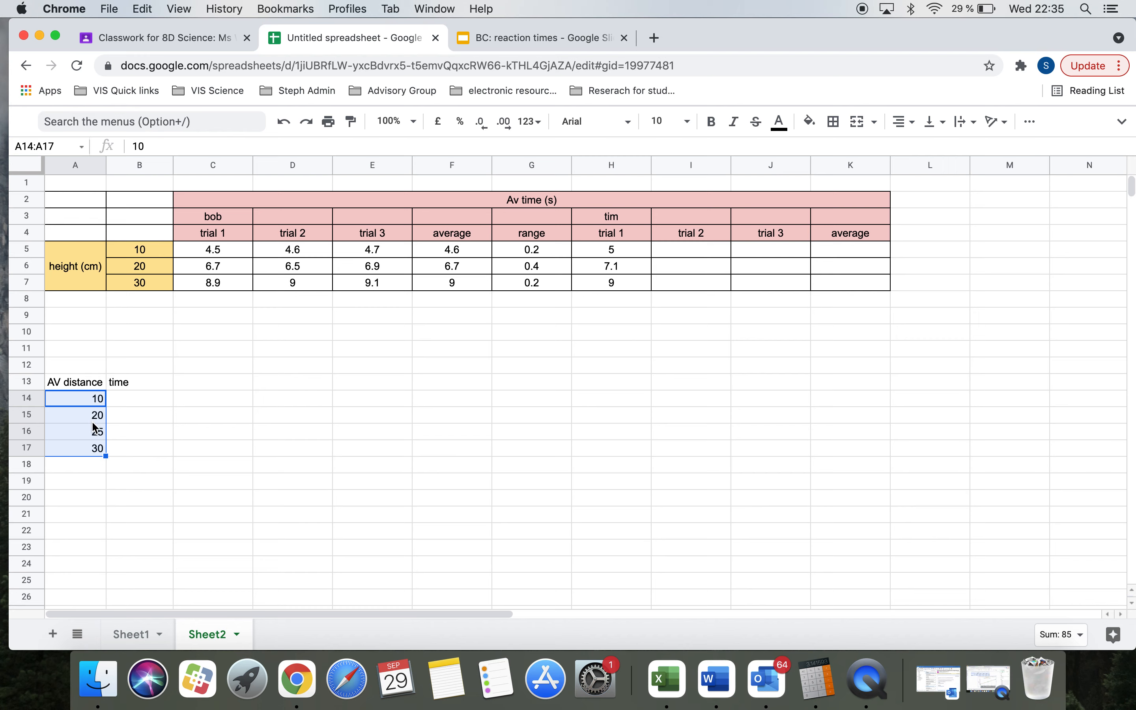
click(122, 395)
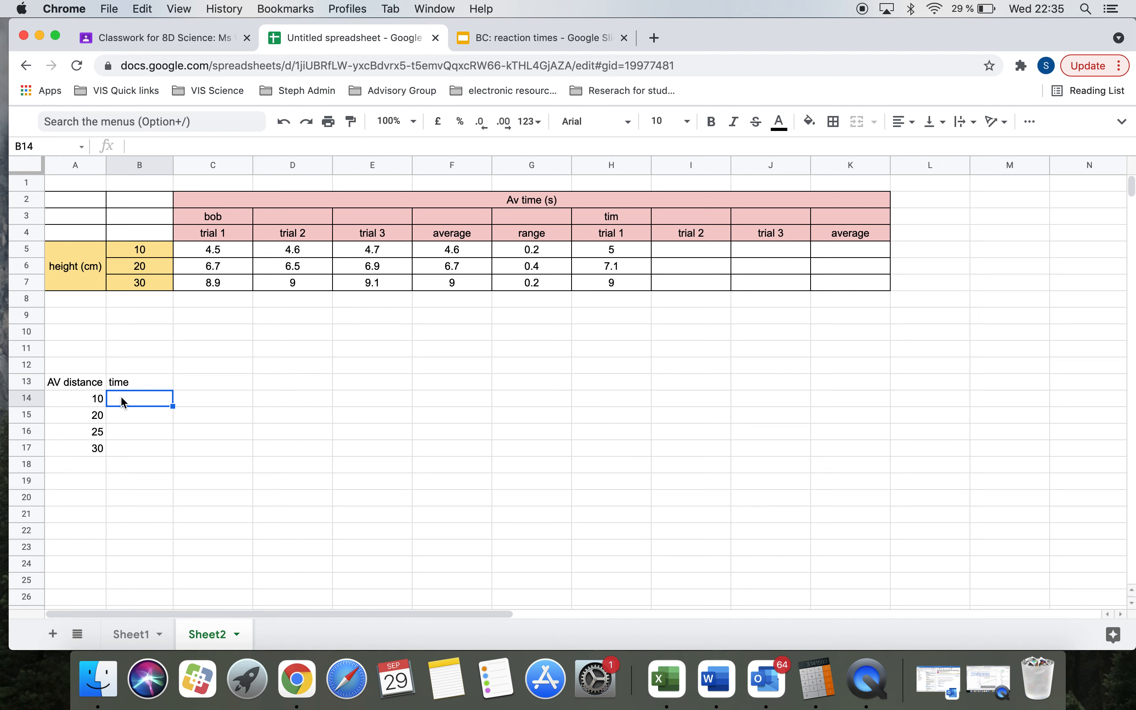
text(=Sq)
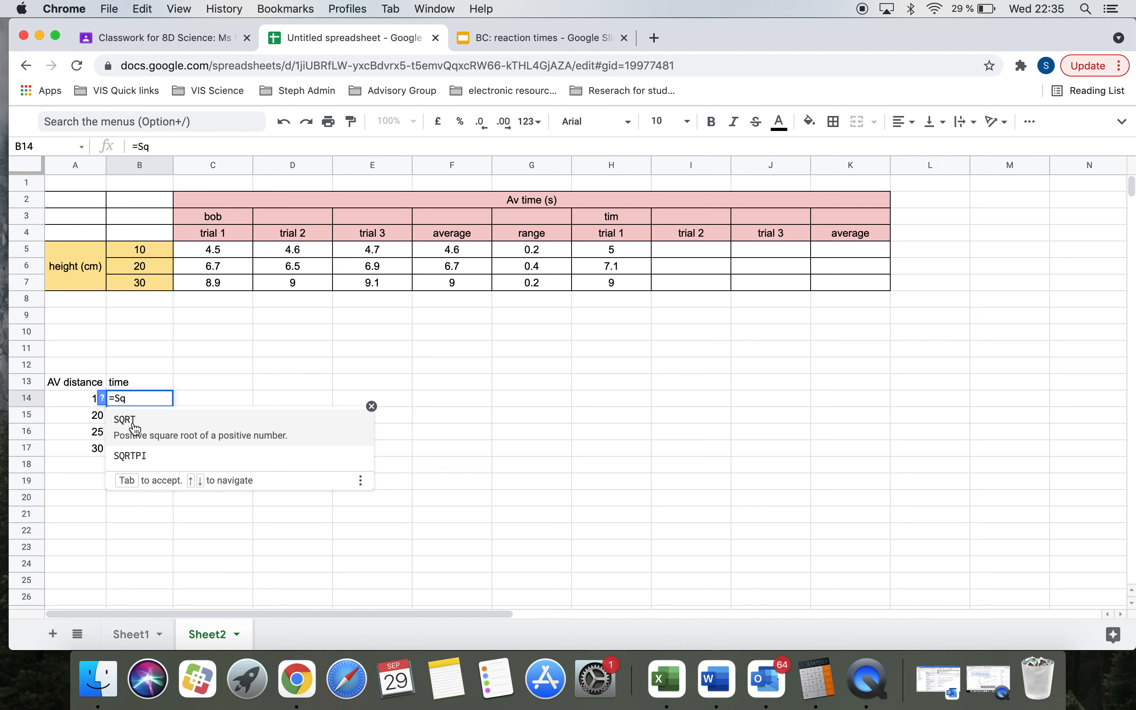
click(133, 421)
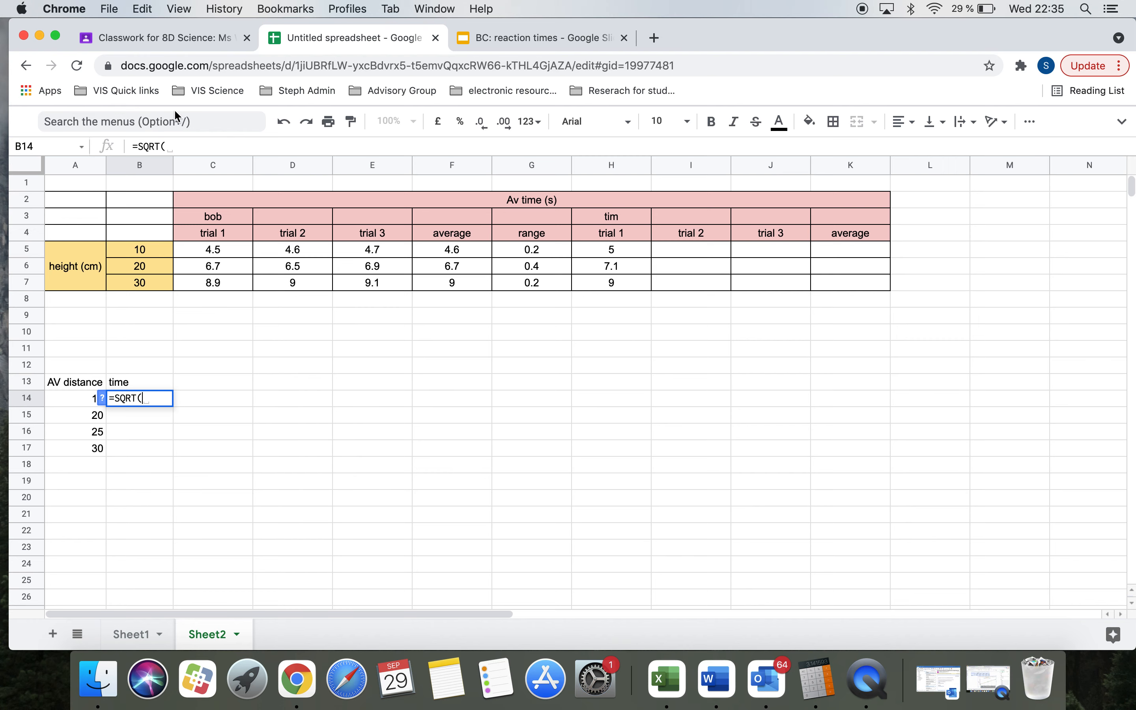
click(171, 146)
text((2*)
click(93, 399)
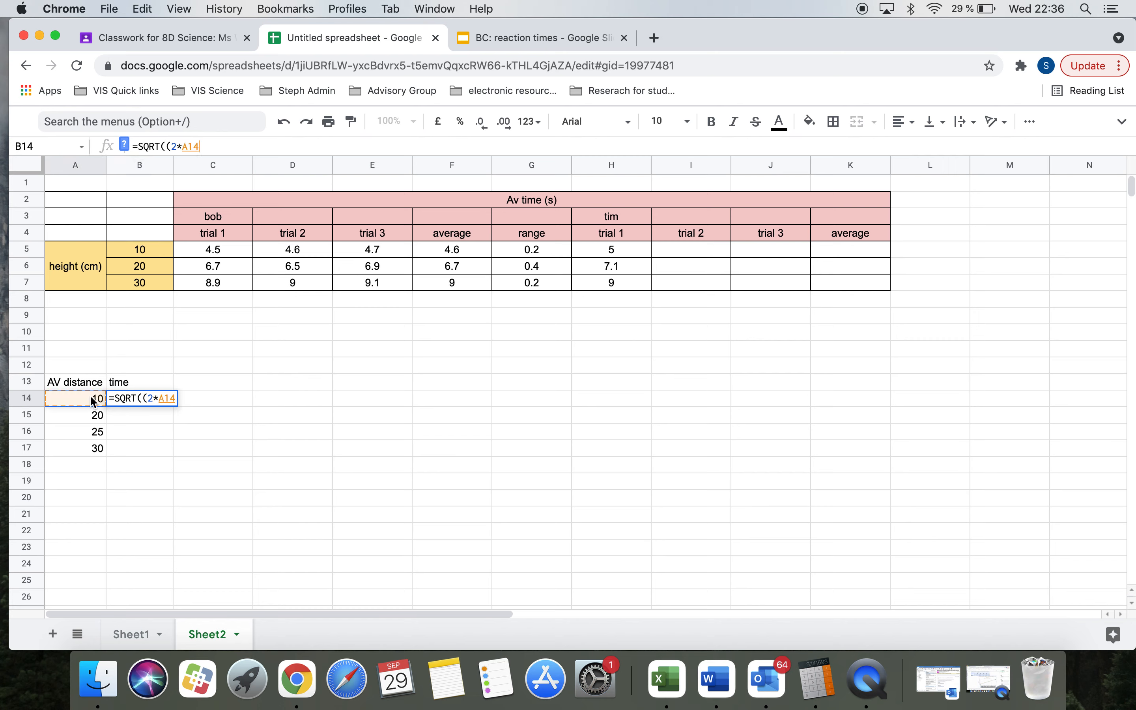
text())
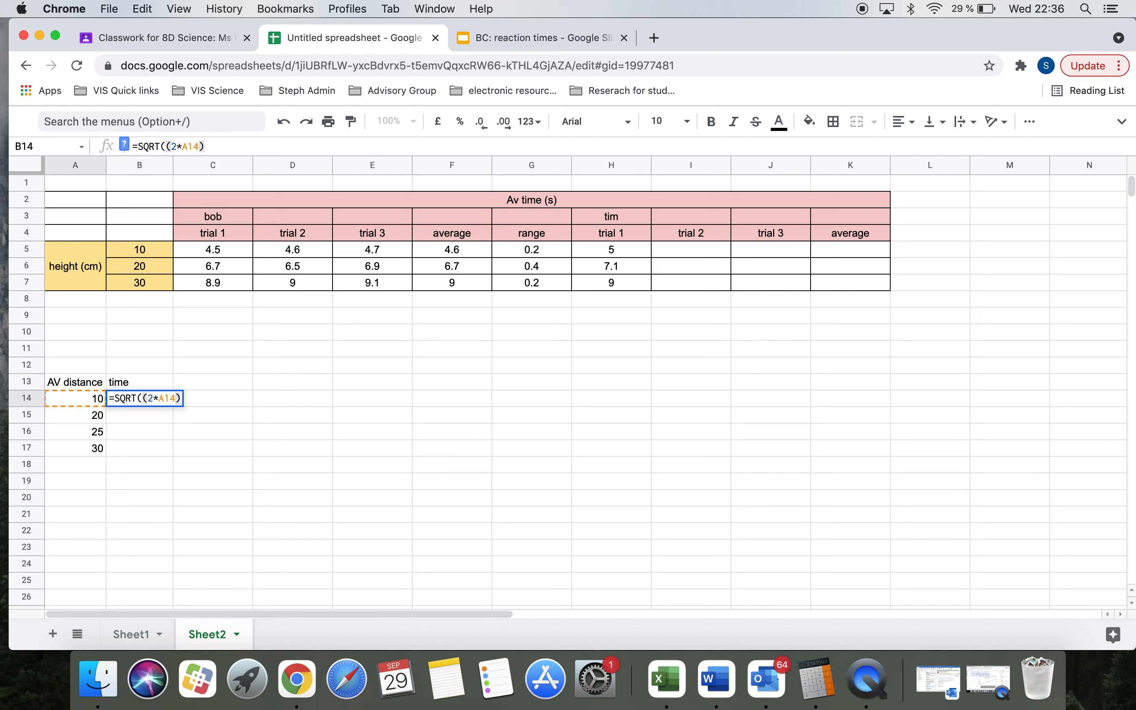
text(/)
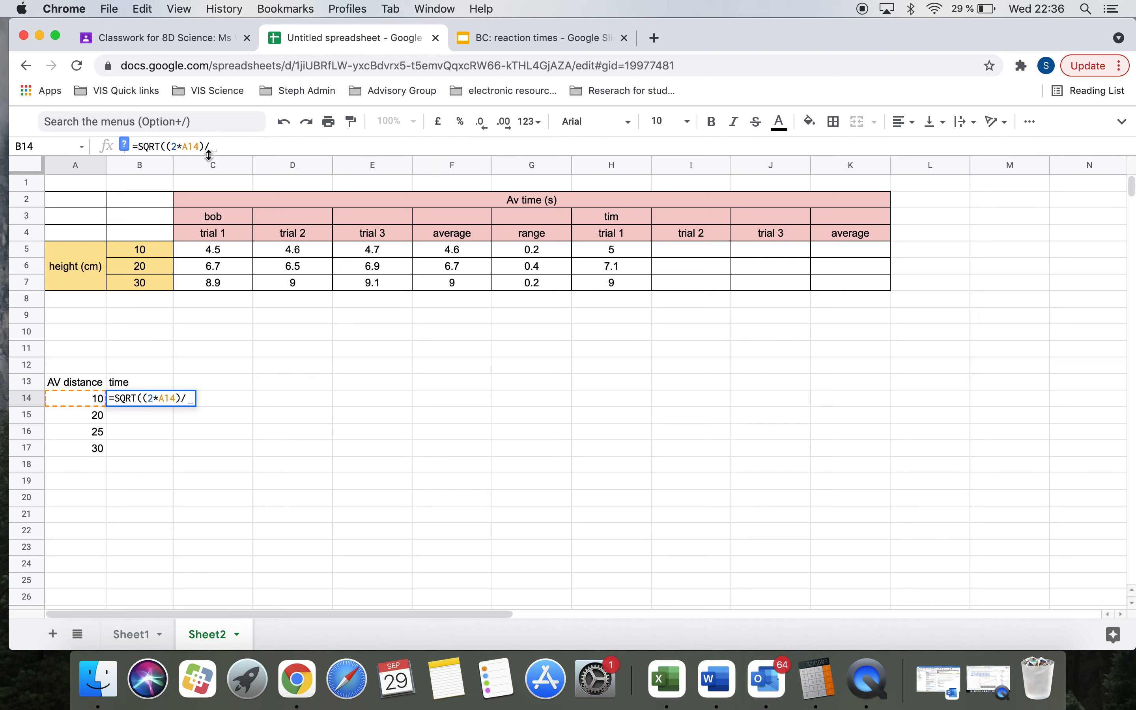
text(980))
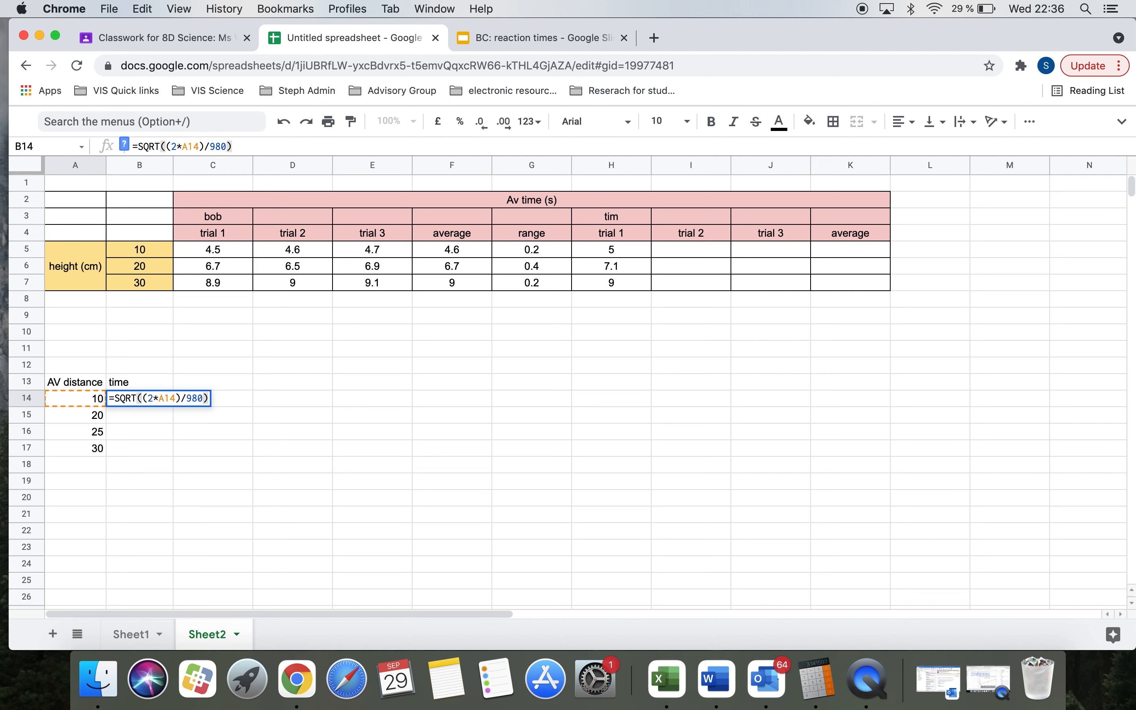
key(Return)
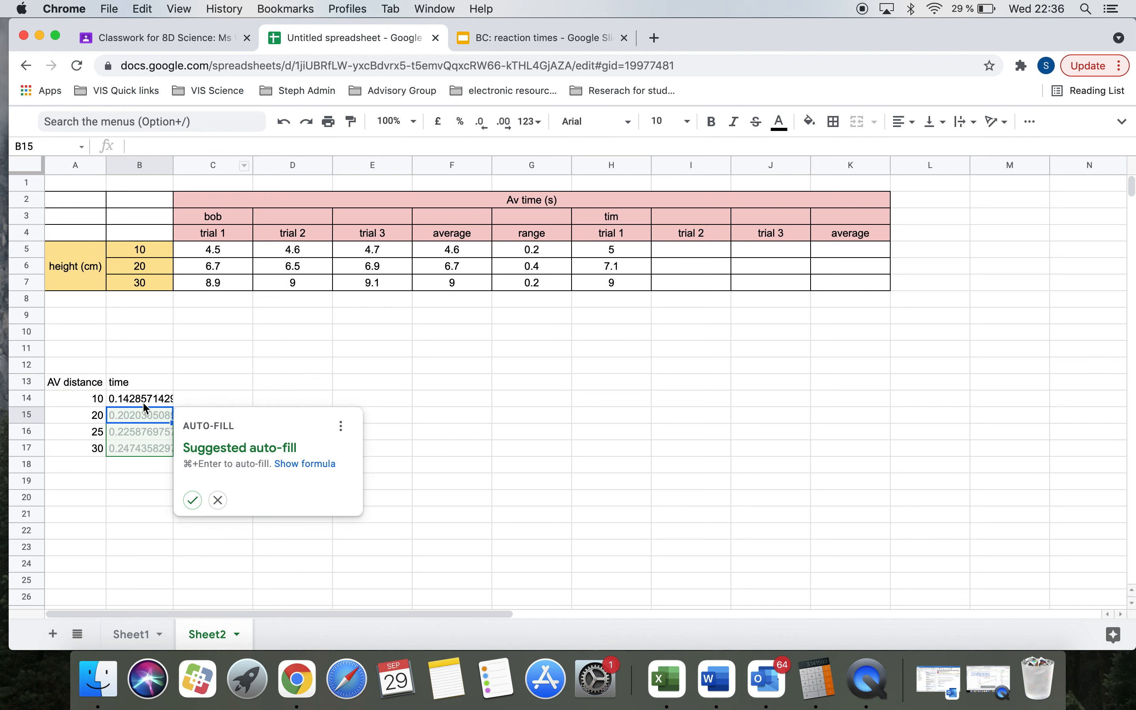
- Fill the square root formula from B14 down to B17 and format the times to two decimal places
click(140, 401)
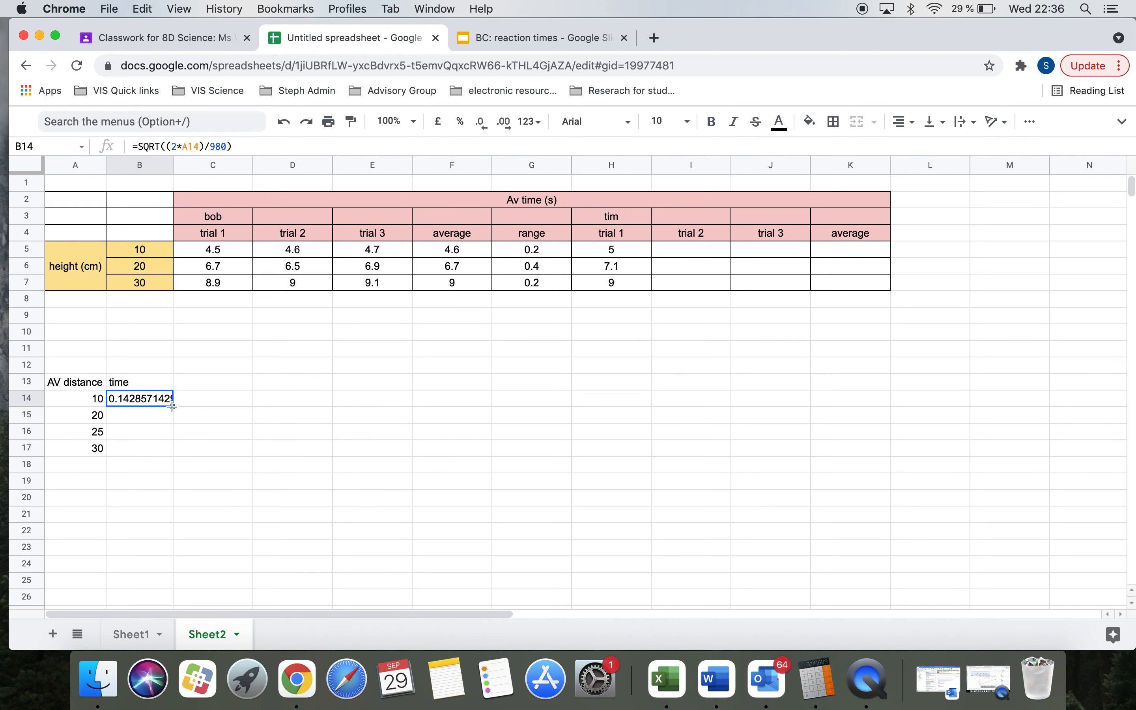
drag(175, 407, 173, 452)
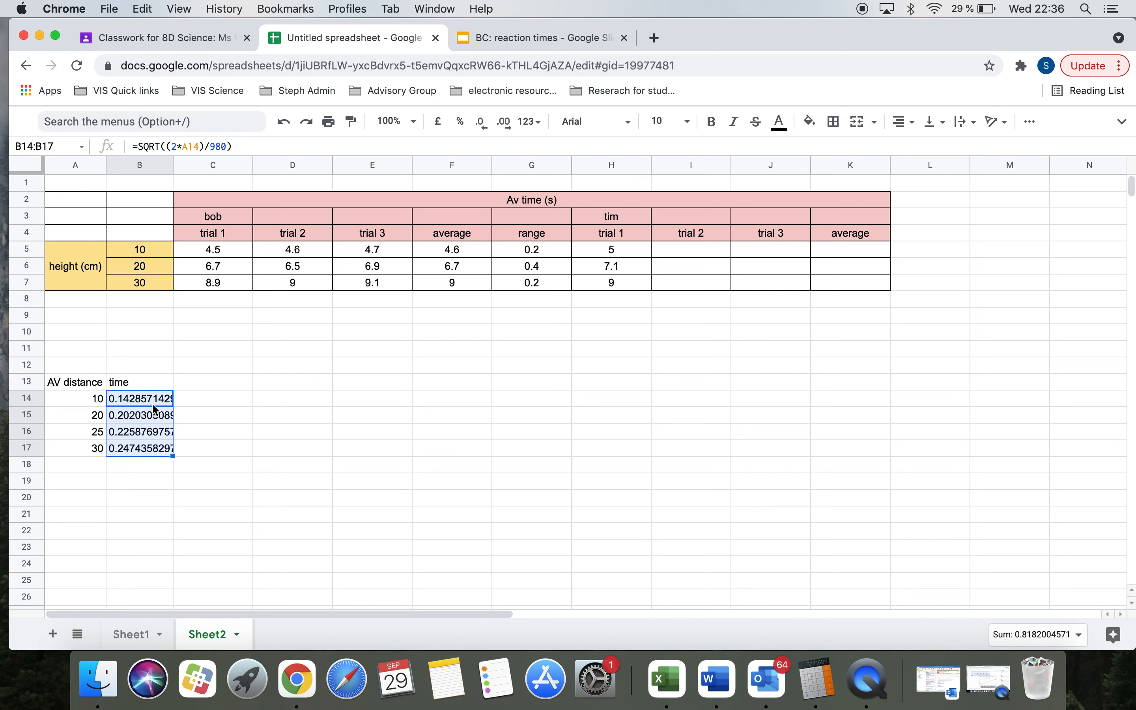
click(484, 131)
click(484, 130)
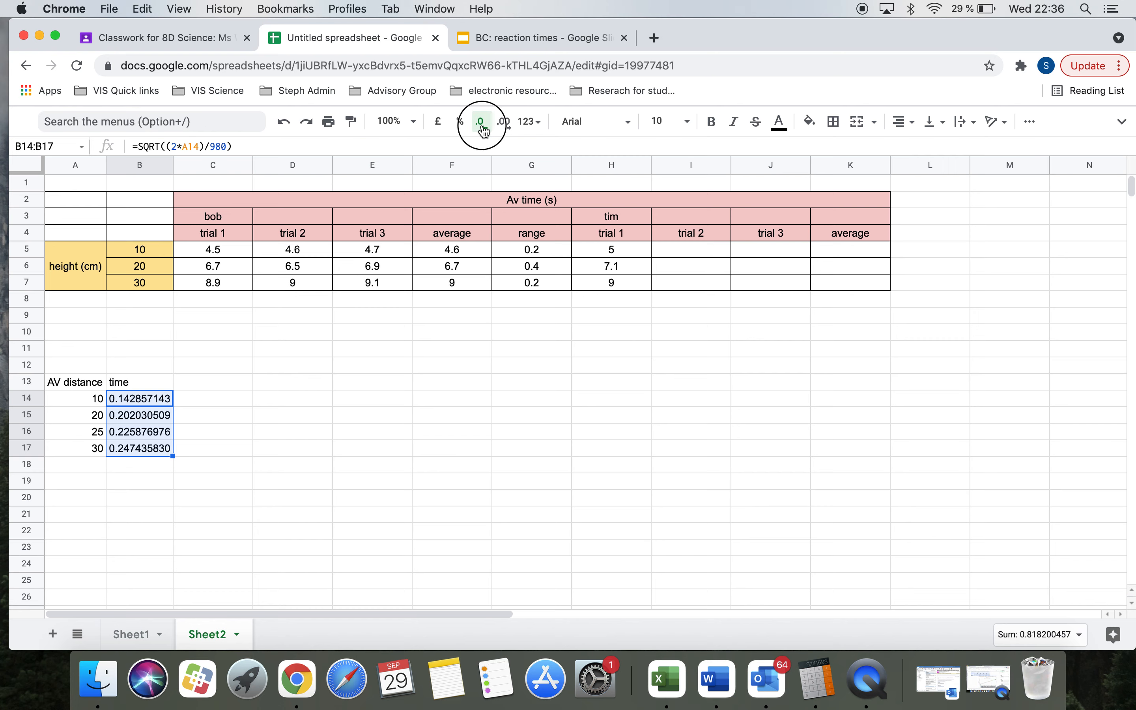
click(484, 131)
click(483, 131)
click(484, 131)
click(484, 130)
click(484, 130)
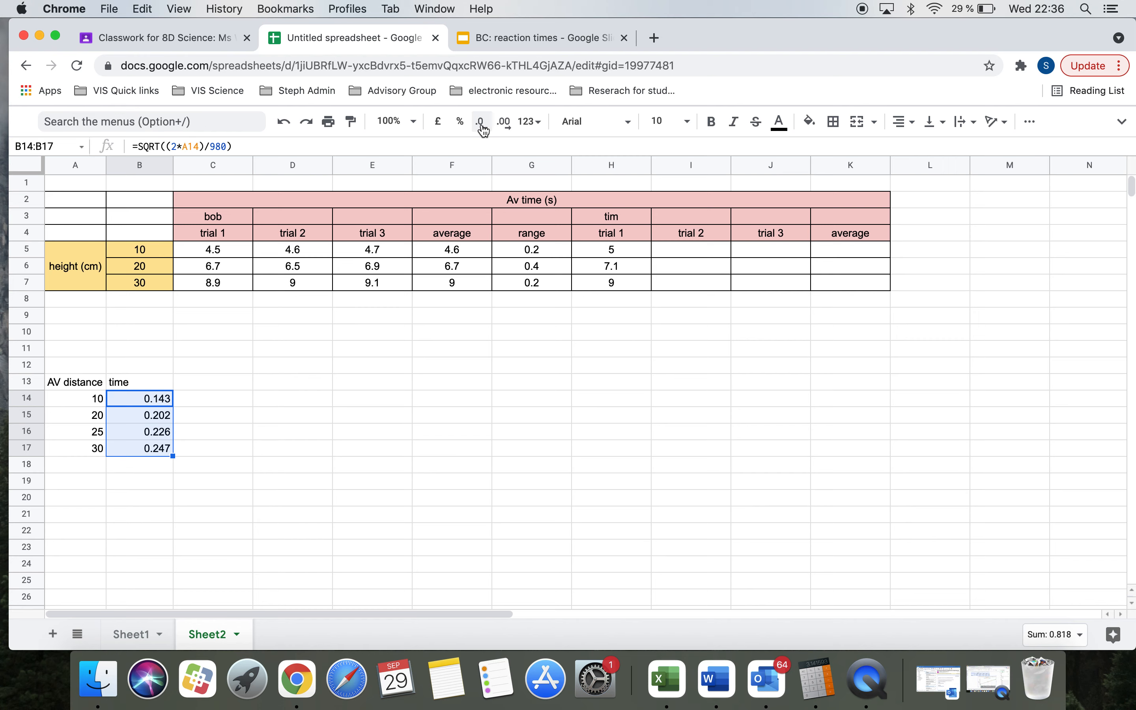
click(484, 130)
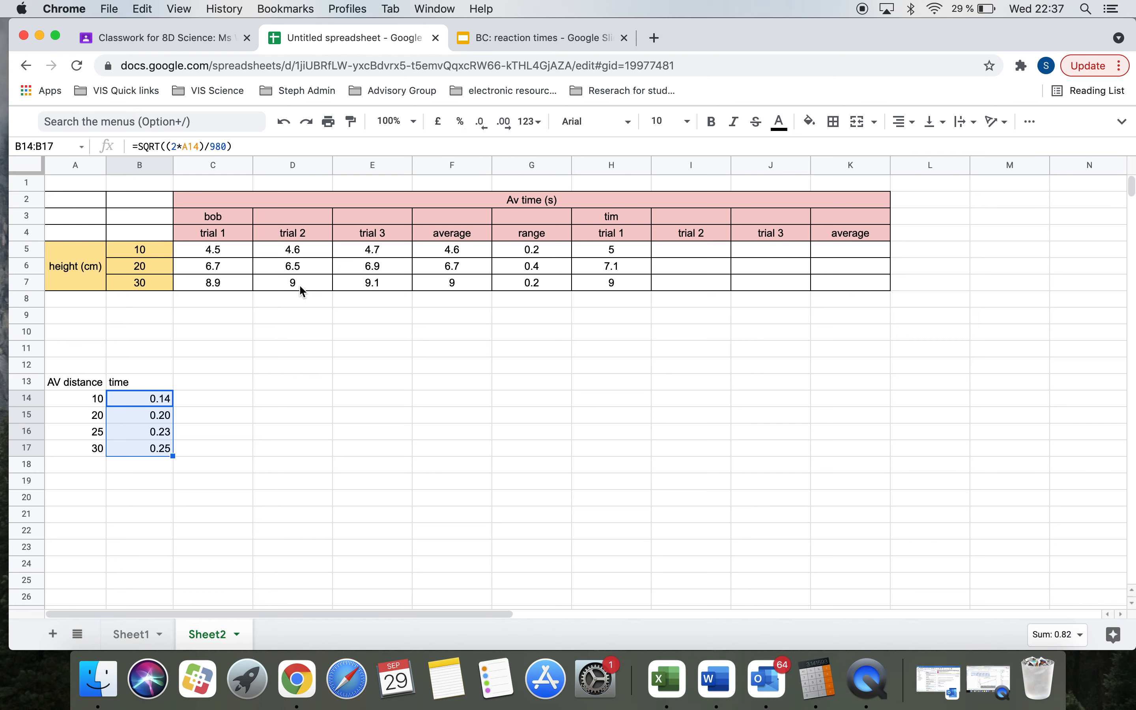
- Format the first participant's trial and average values in C5:F7 to one decimal place
drag(218, 249, 441, 287)
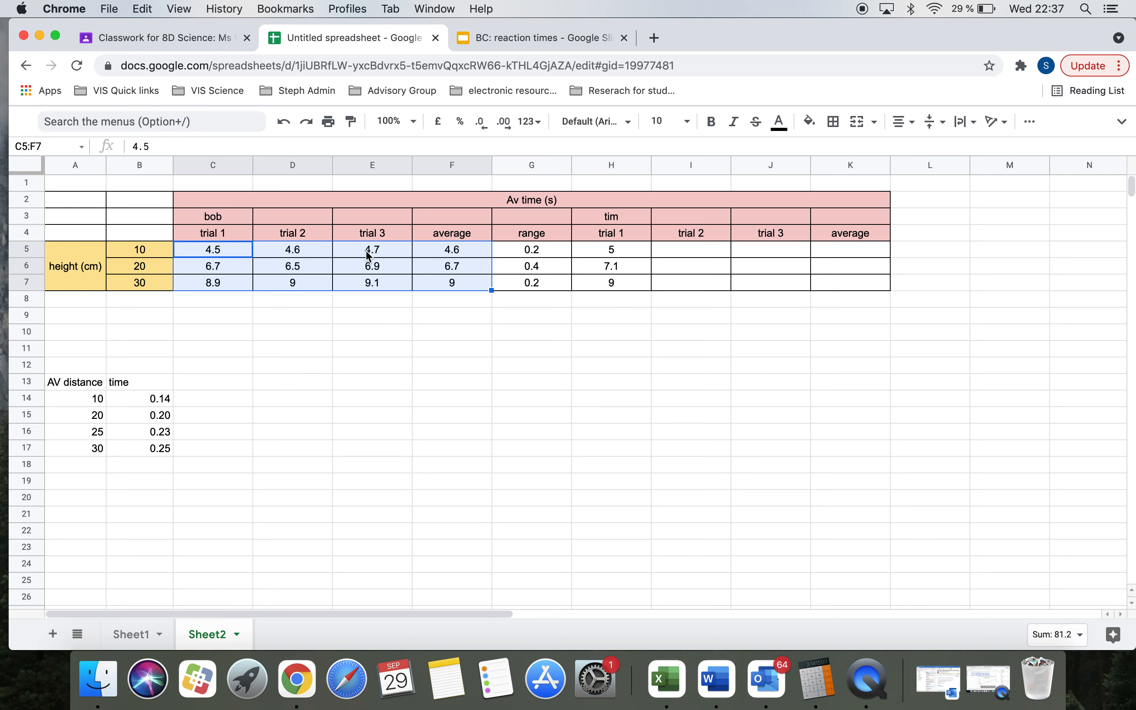
click(303, 287)
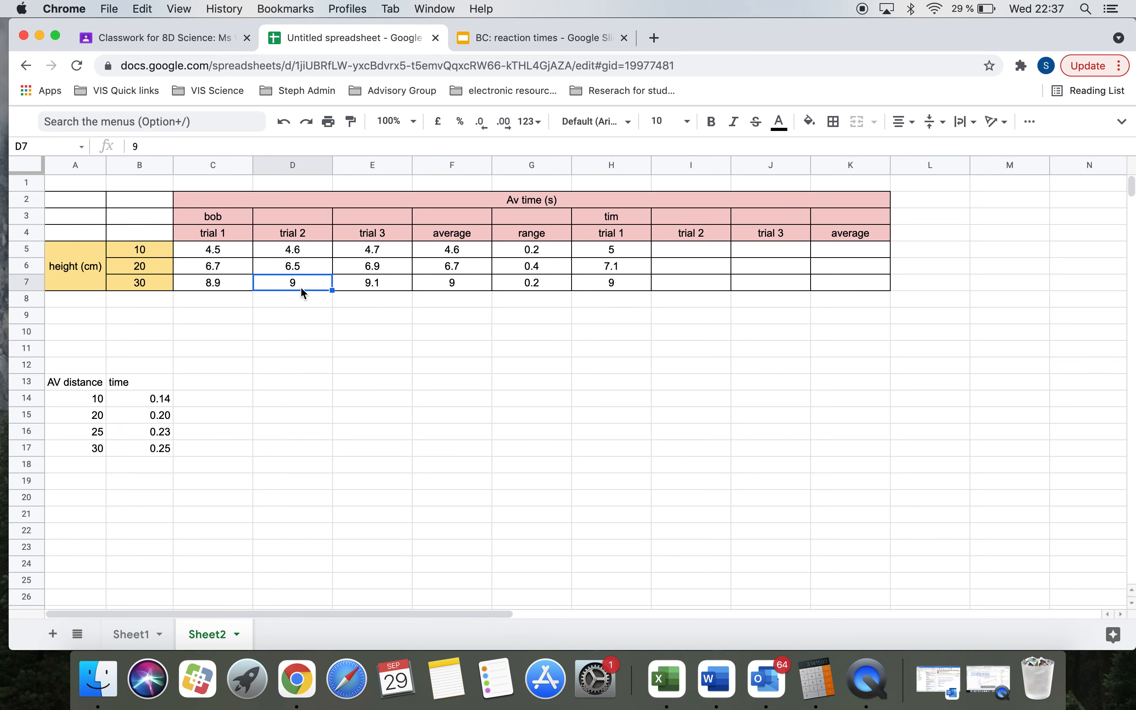
click(444, 287)
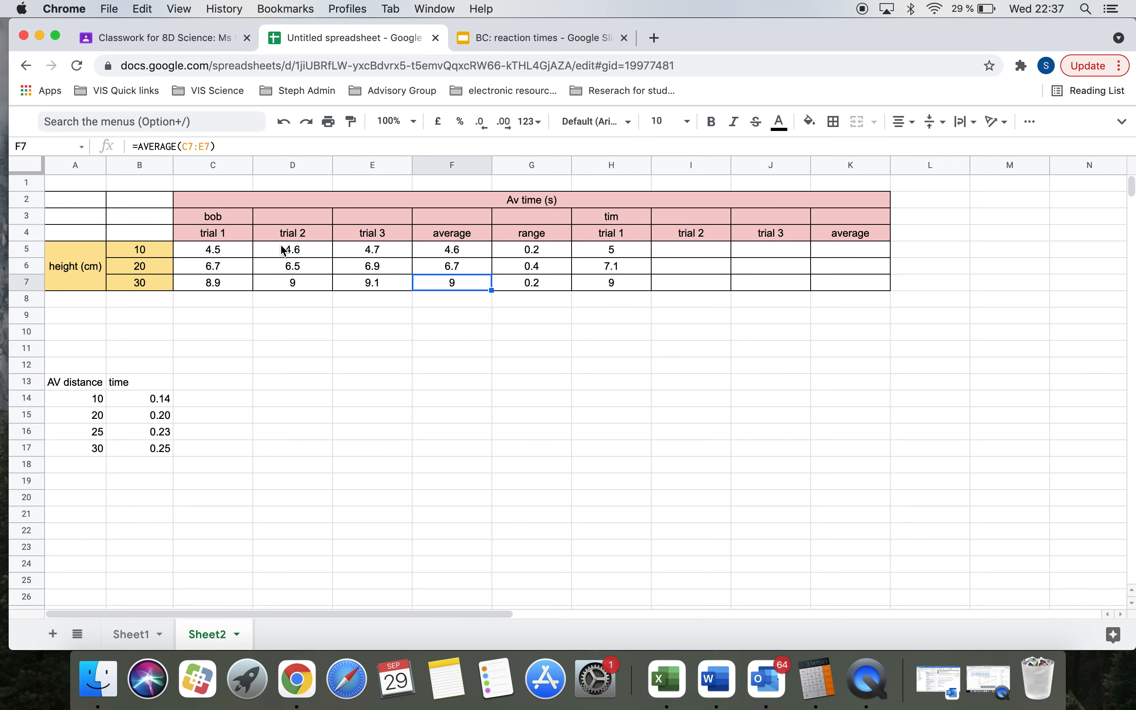
click(305, 283)
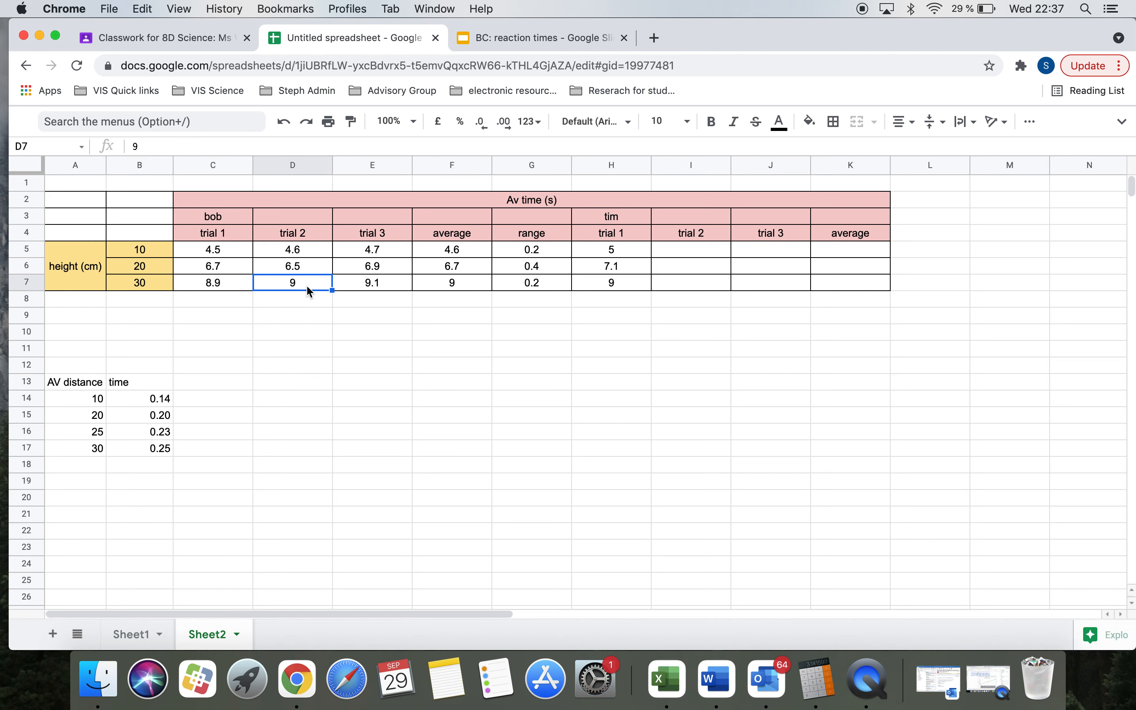
drag(223, 253, 454, 285)
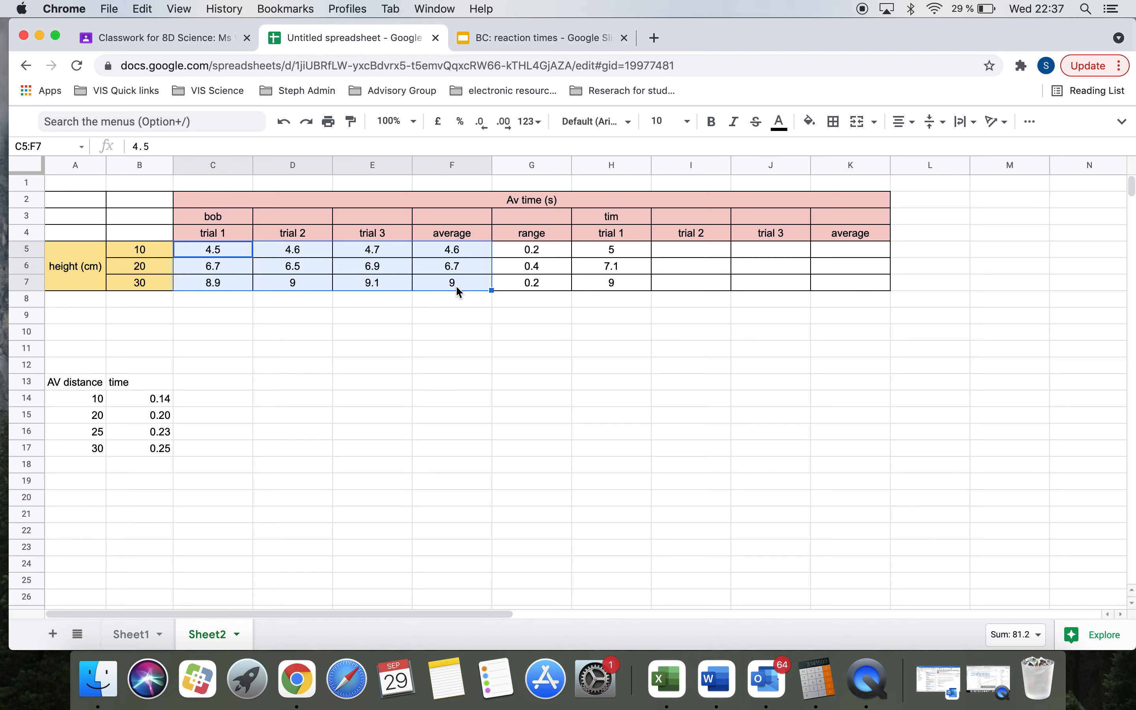
click(505, 123)
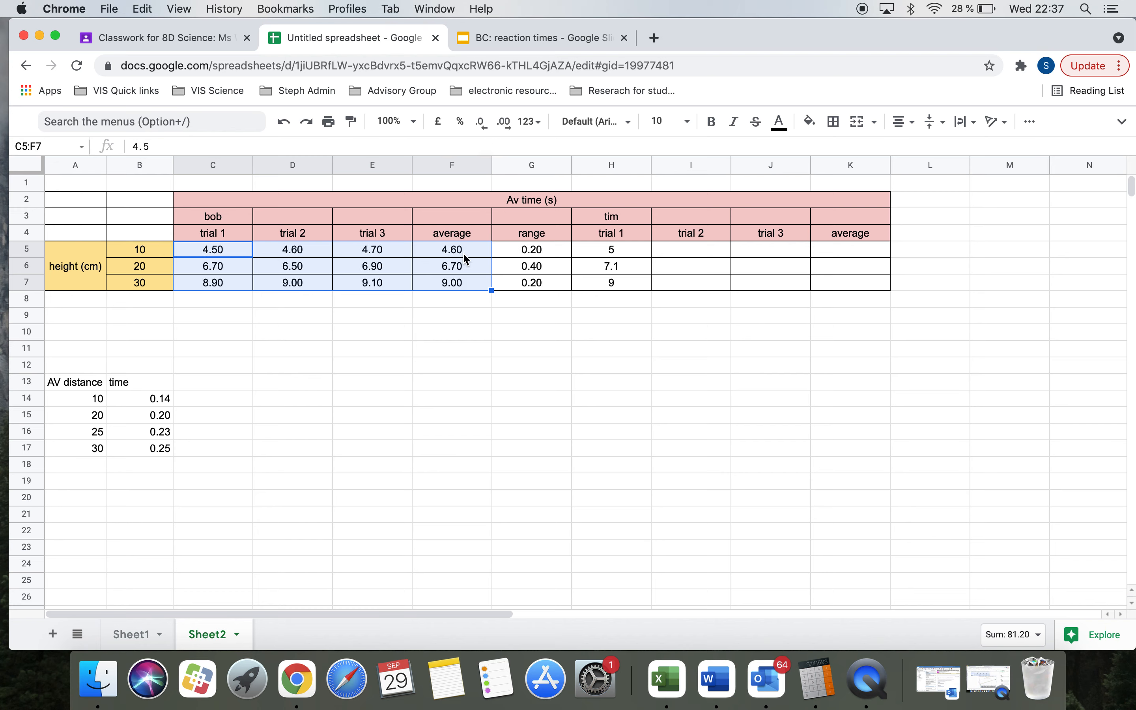
click(484, 128)
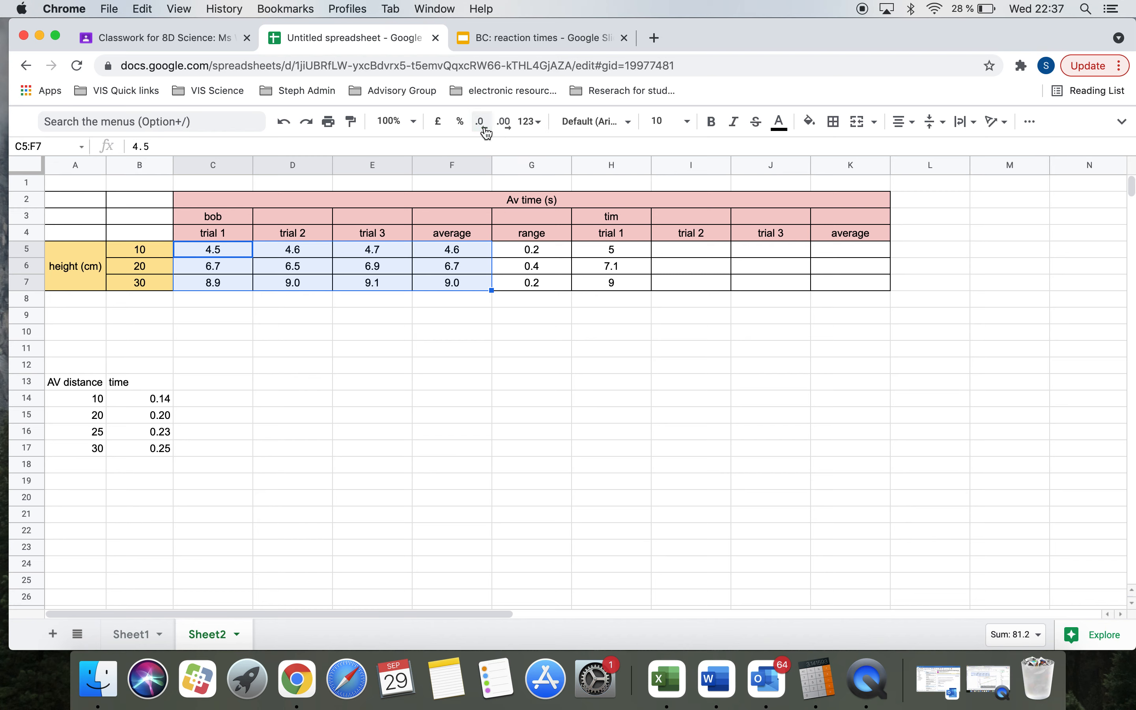
click(402, 379)
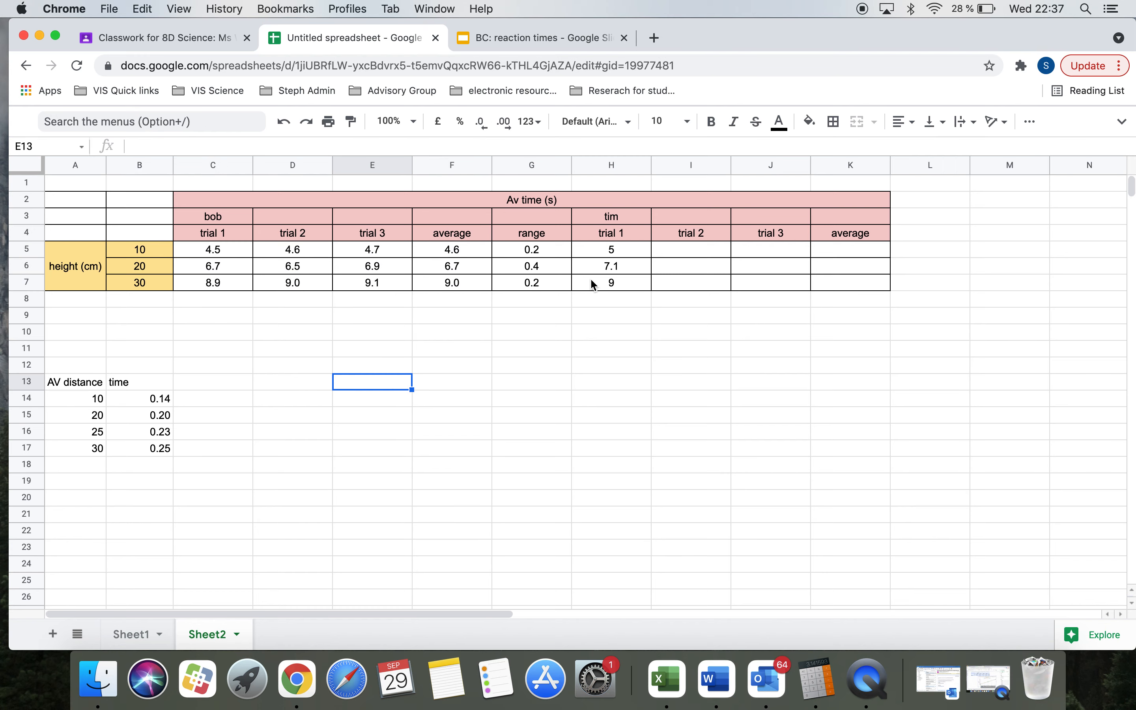
- Format the second participant's trial 1 values in H7 and H5 to one decimal place
click(598, 284)
click(506, 124)
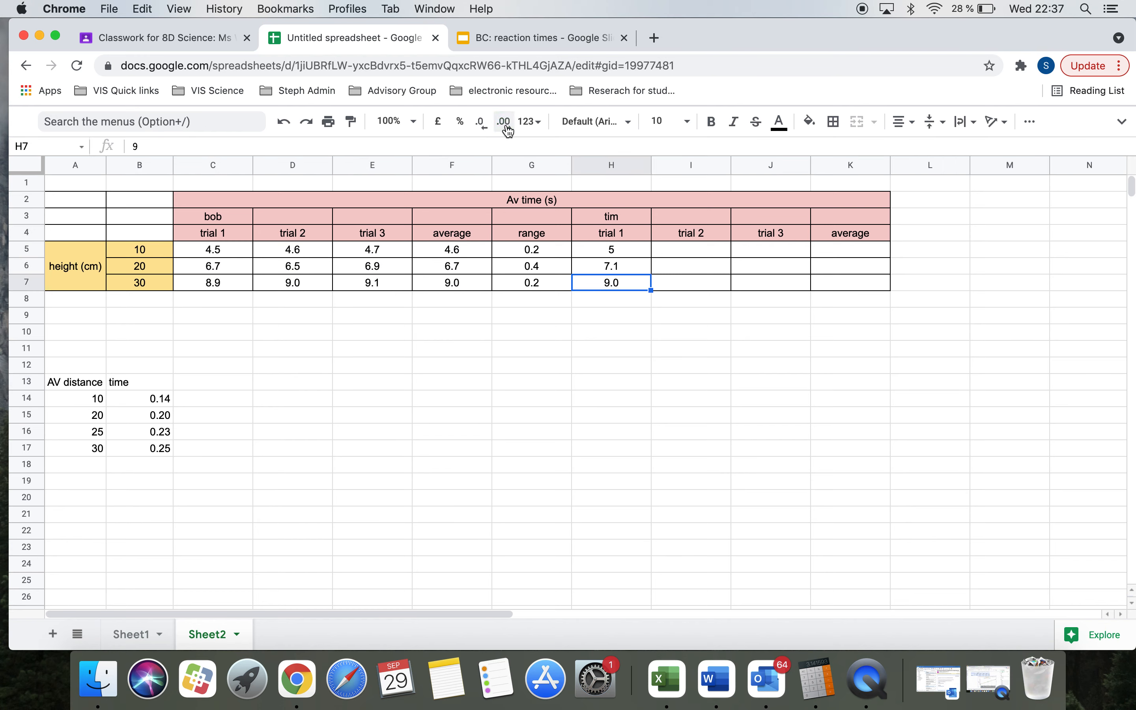
click(602, 251)
click(503, 123)
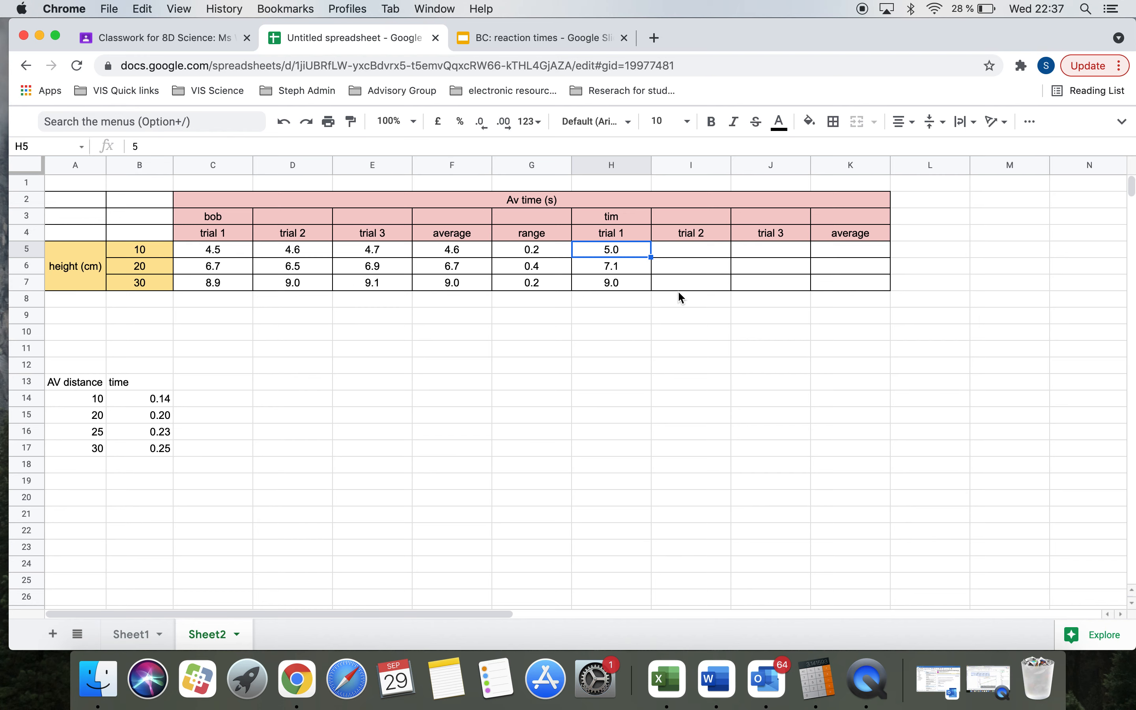
- Enter 6 in the trial 2 cell I6 and format it to one decimal place
click(674, 274)
text(6.0)
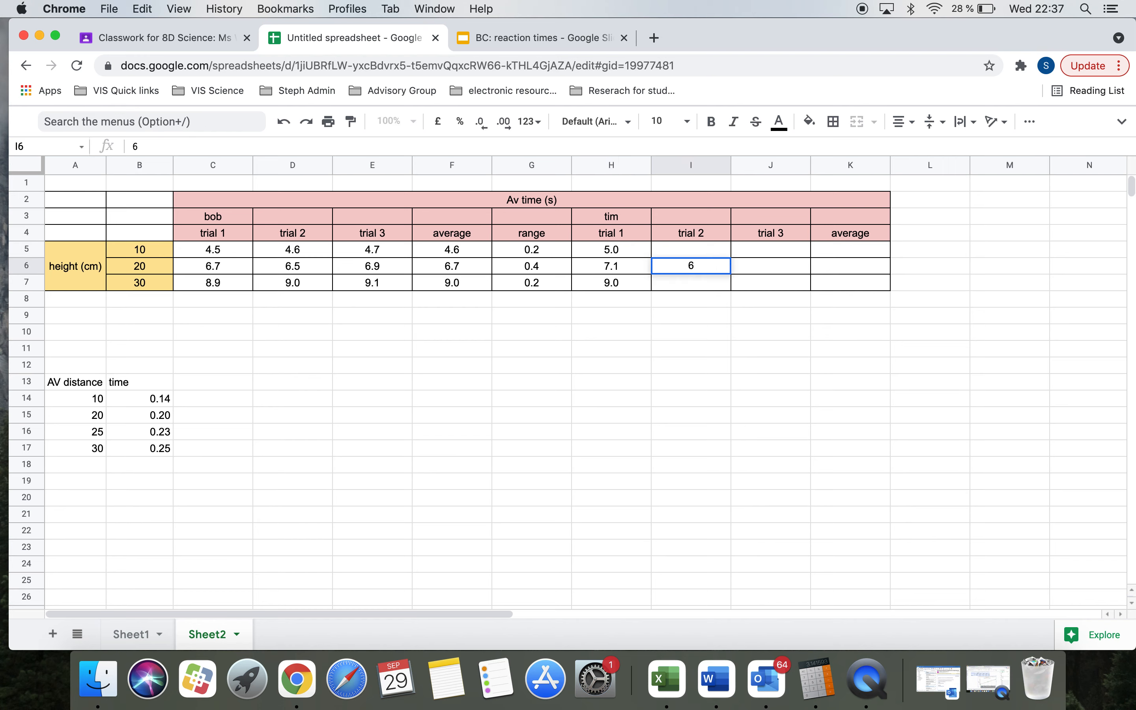
click(674, 314)
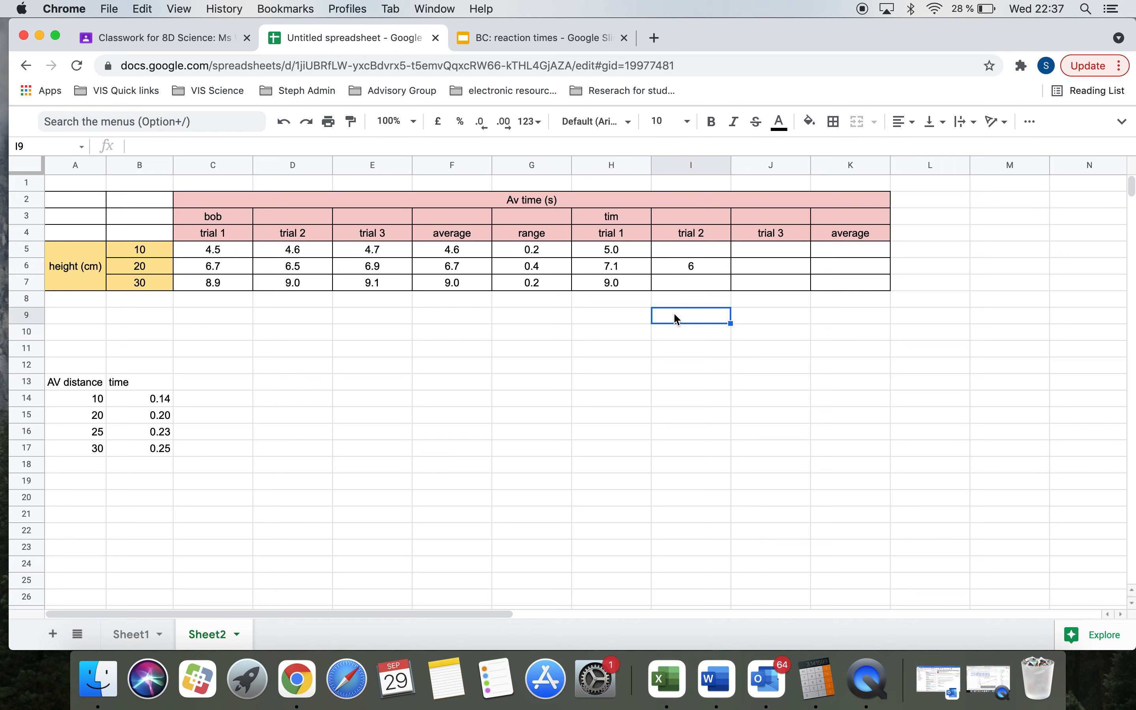
click(696, 266)
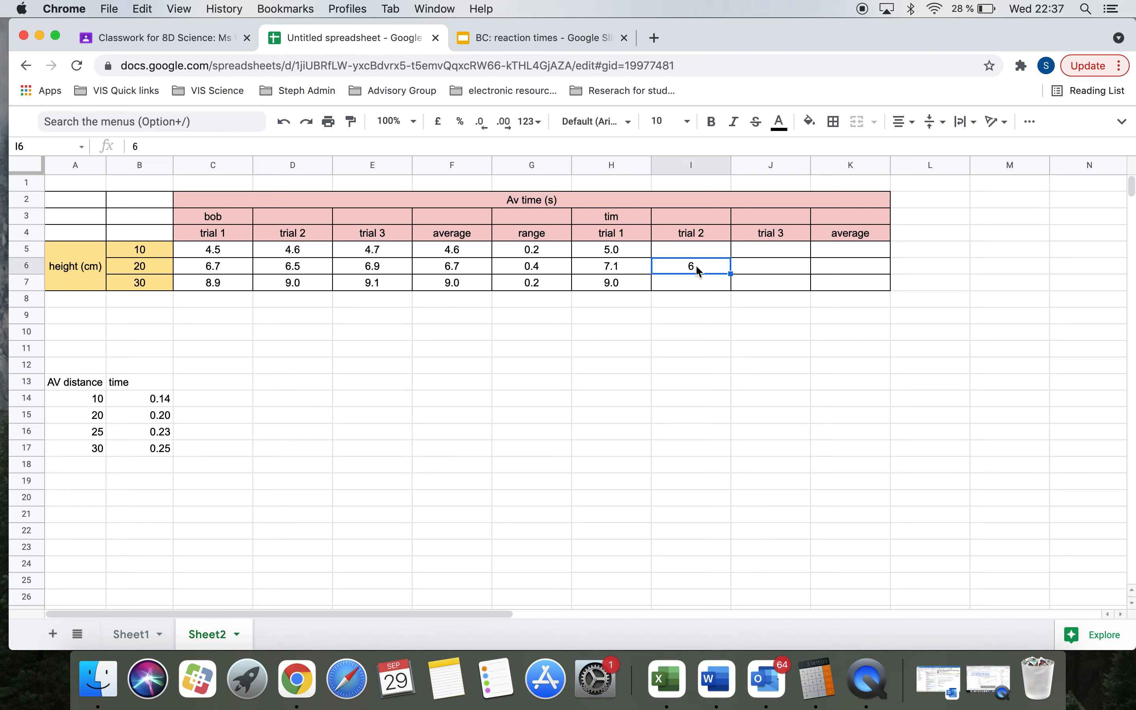
click(506, 125)
click(862, 9)
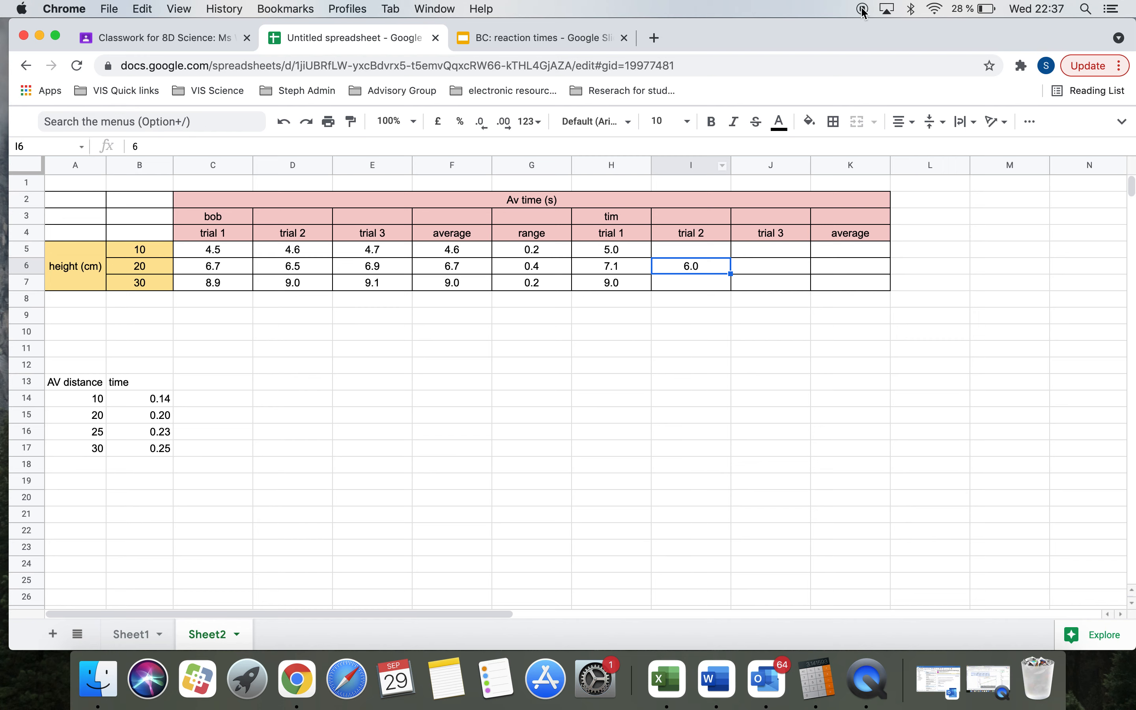